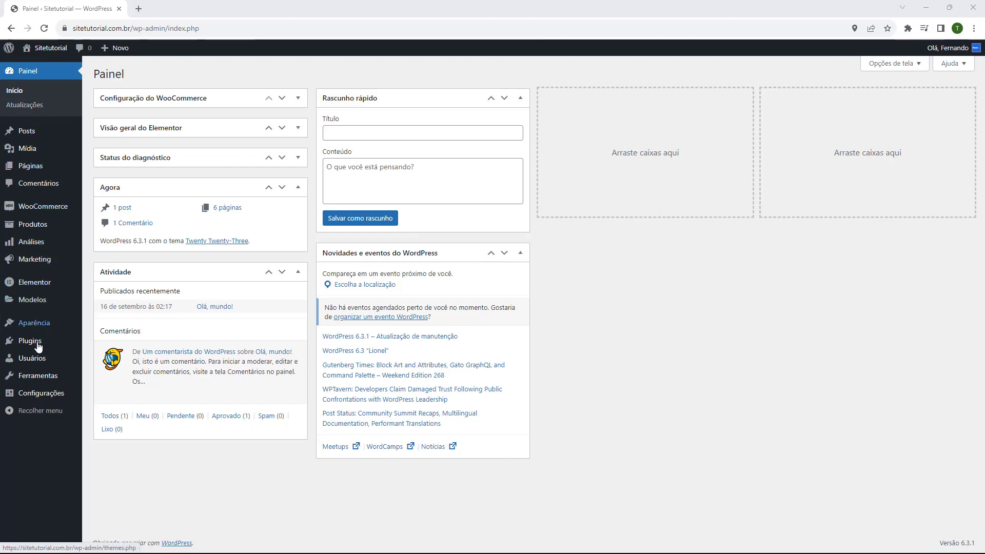
- Find the Melhor Envio plugin by searching for "melhor envio", then install and activate it
mouse_move(21, 350)
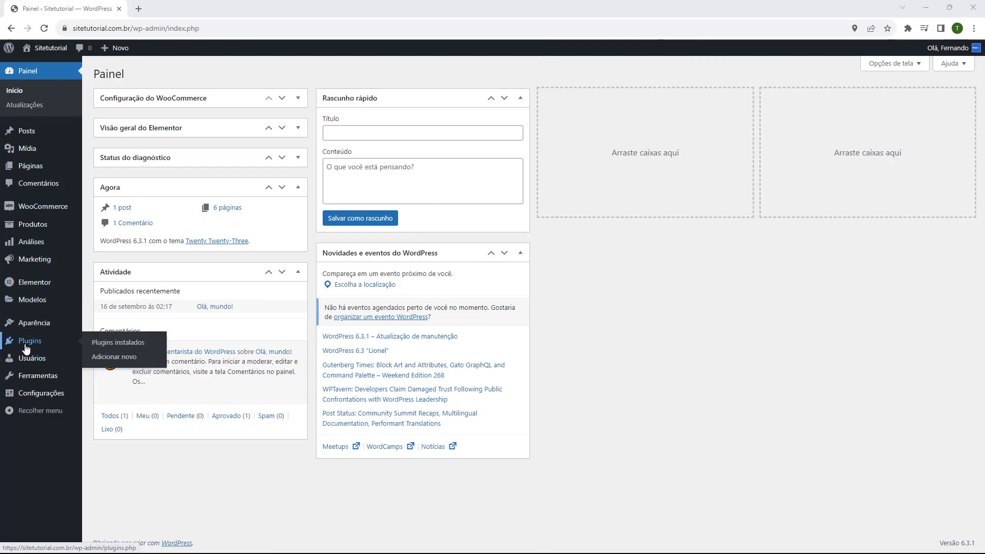
left_click(29, 344)
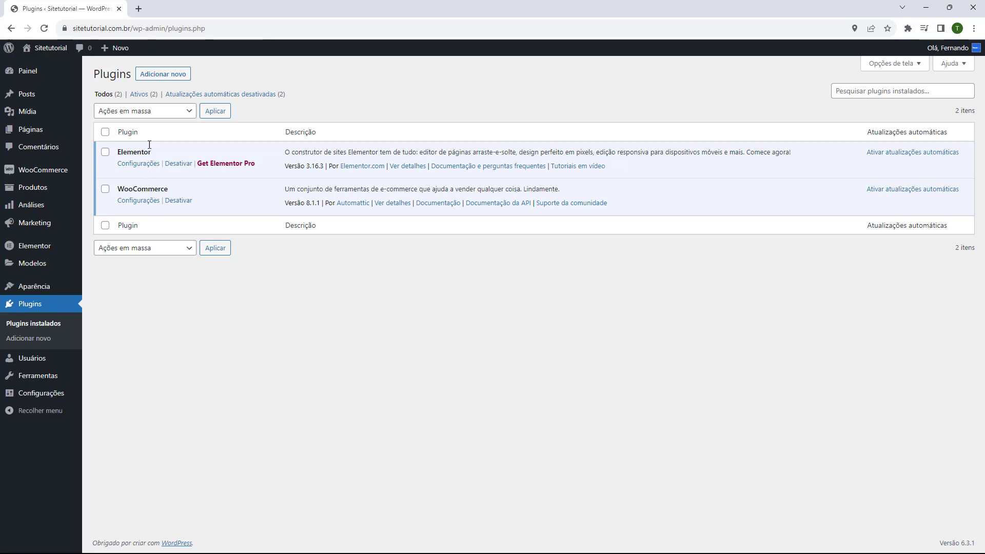
left_click(163, 75)
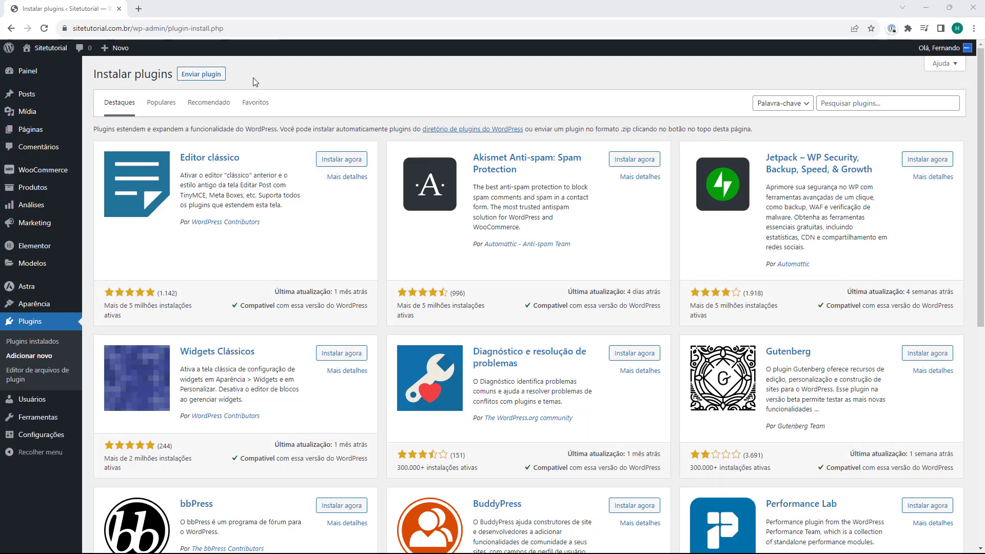
left_click(834, 106)
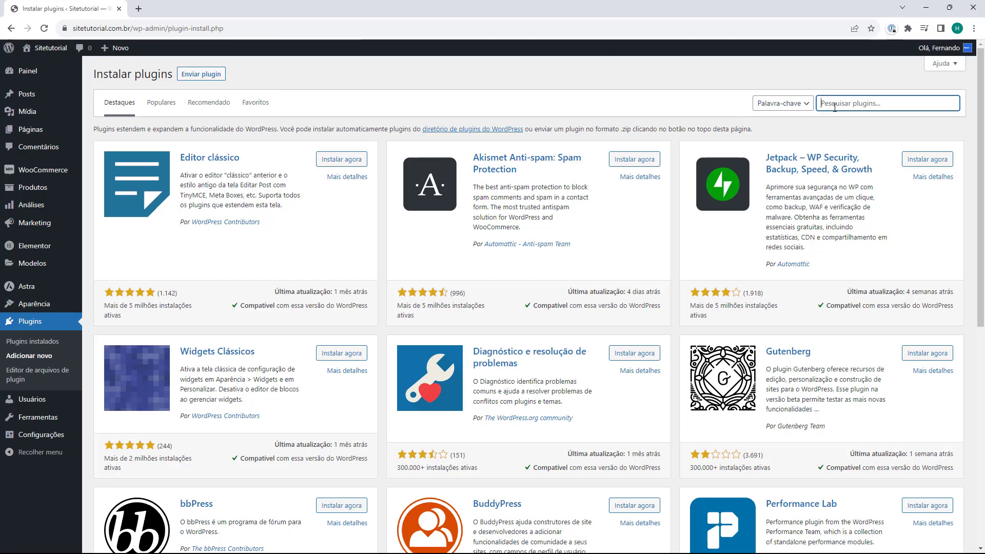
type("melhor envio")
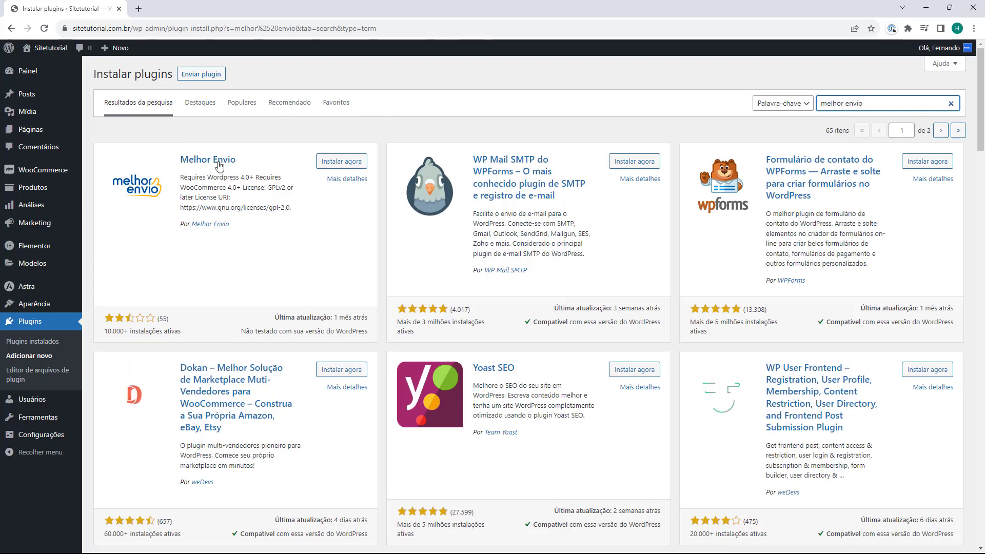
left_click(339, 169)
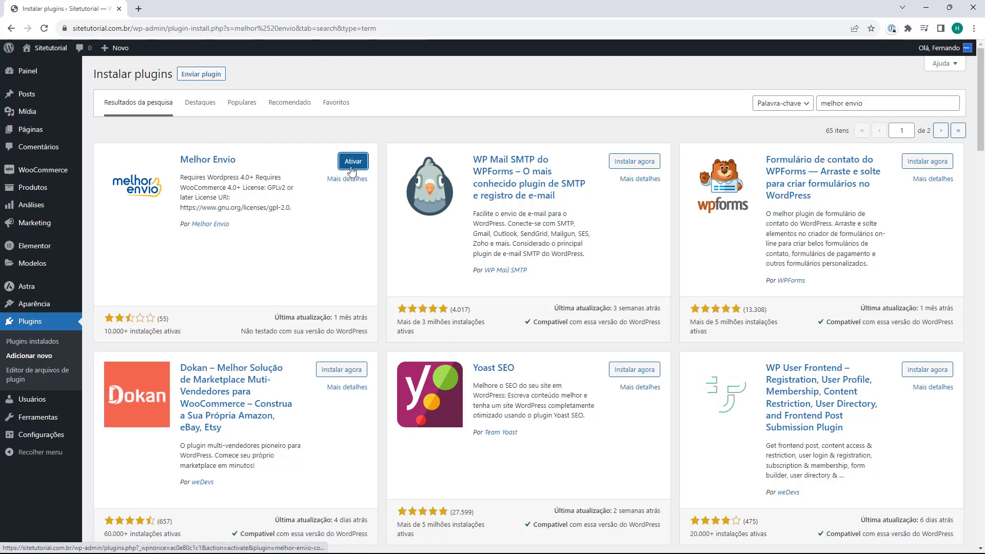
left_click(352, 167)
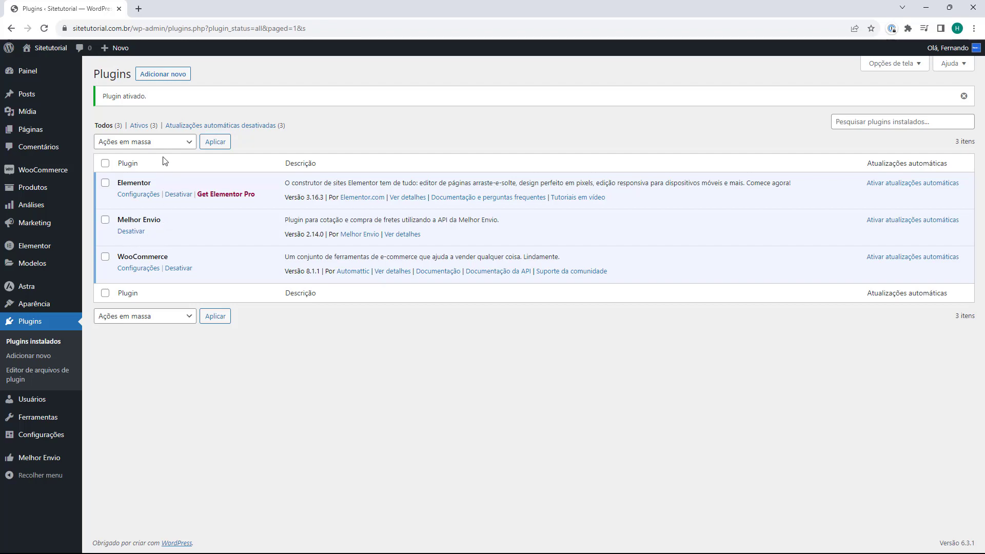
- Search new plugins for "brazil", install and activate Brazilian Market on WooCommerce, and dismiss the Melhor Envio notice about the required plugin
left_click(162, 76)
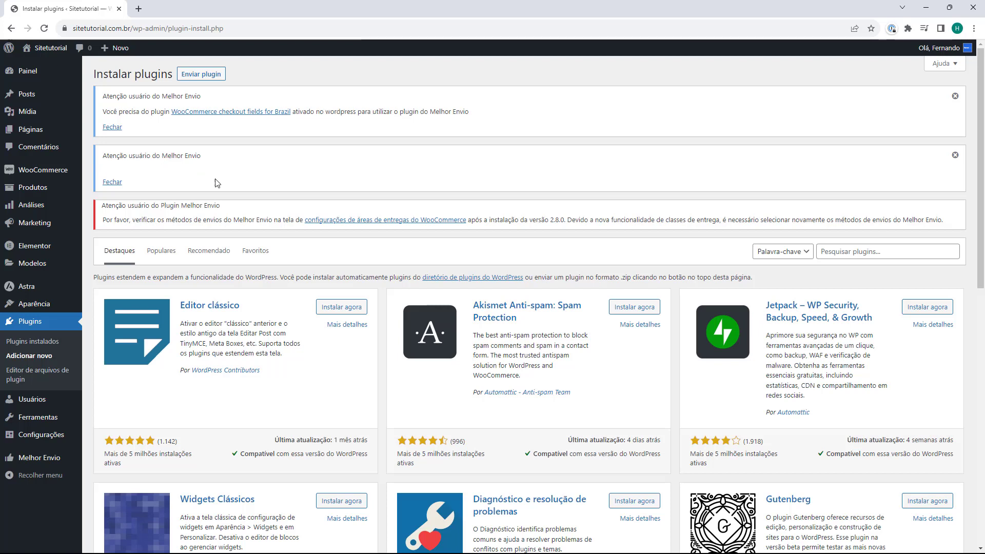
left_click(830, 255)
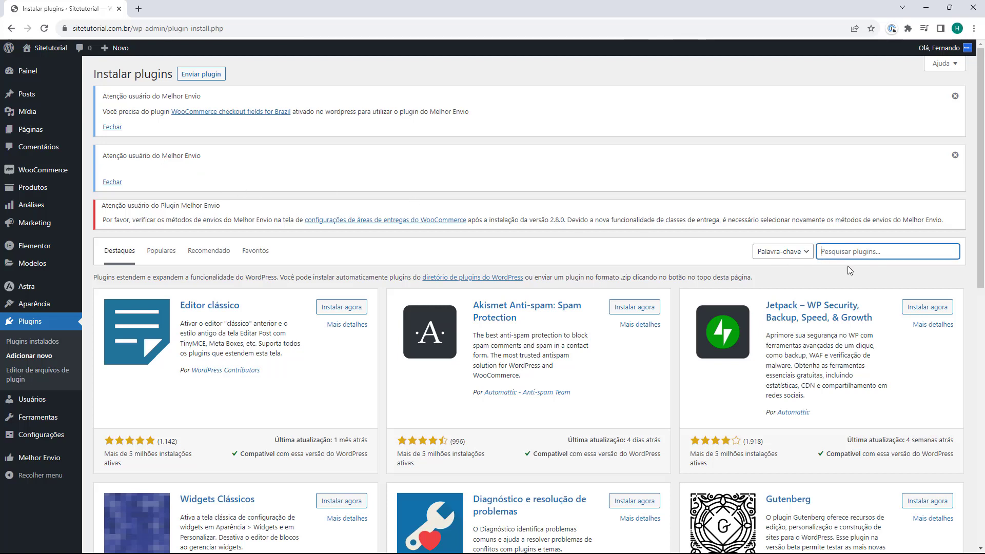
type("brazil")
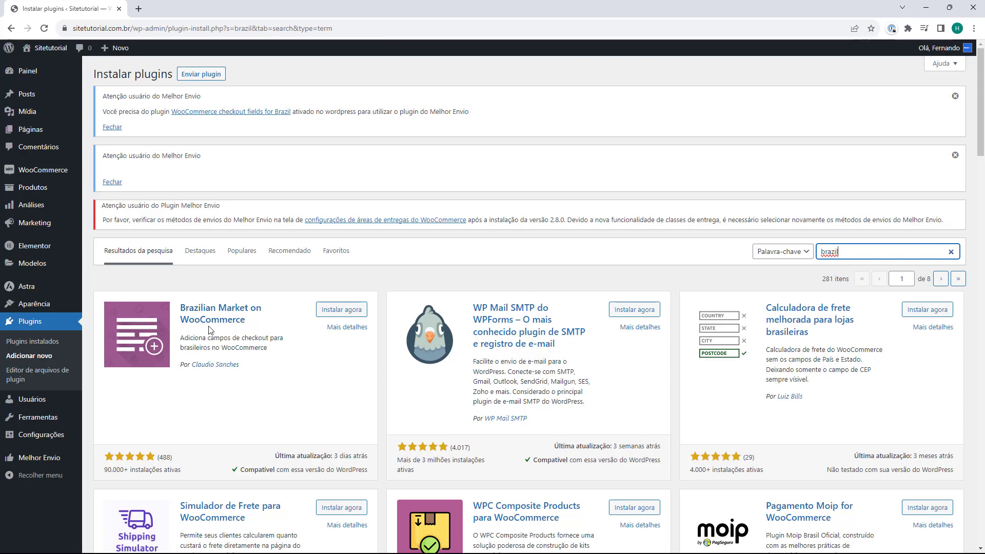
left_click(340, 311)
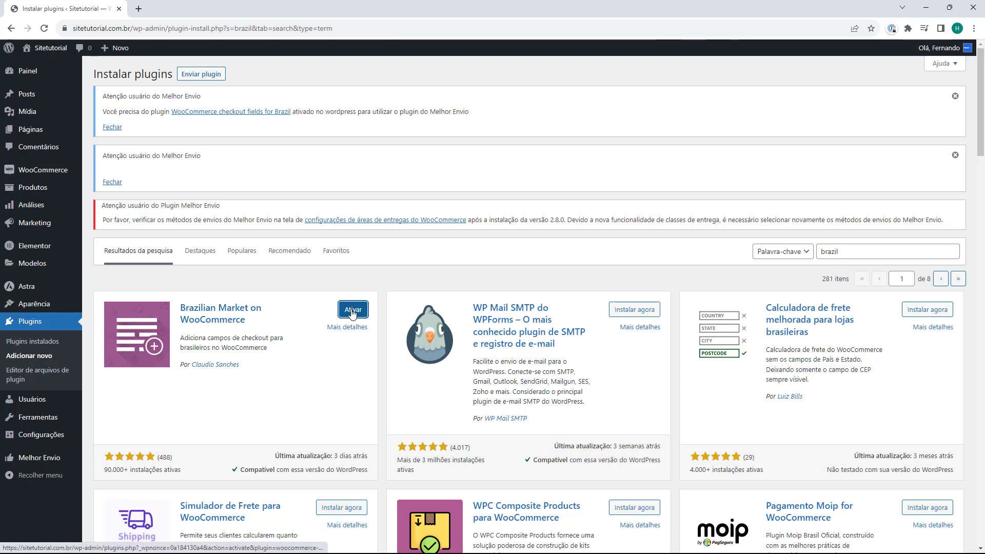
left_click(352, 313)
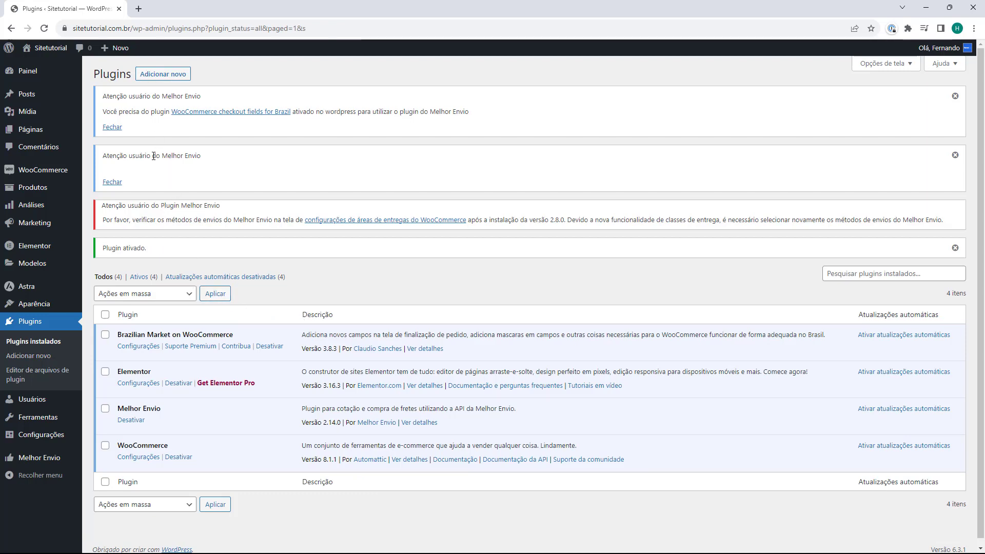
left_click(112, 126)
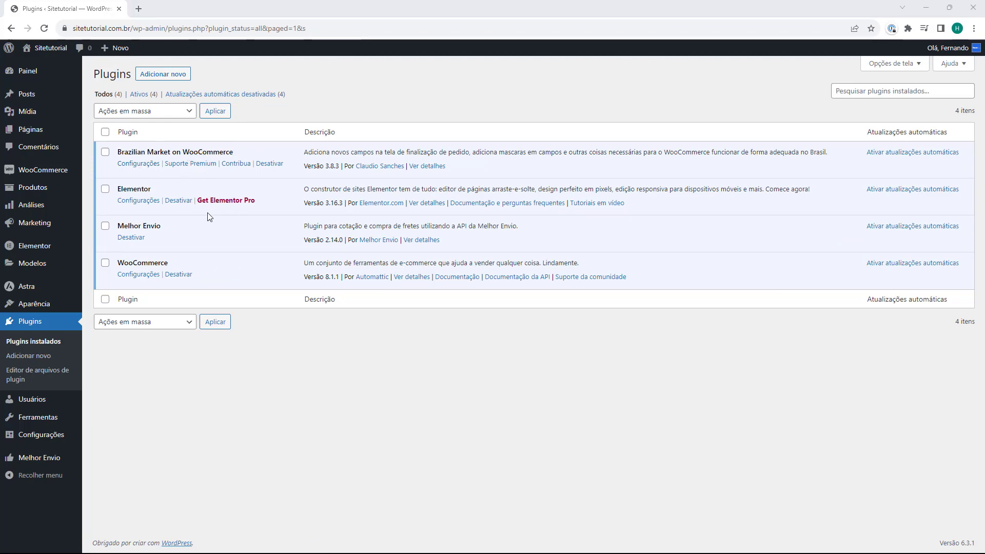
- Open the token page of the Melhor Envio plugin
mouse_move(47, 87)
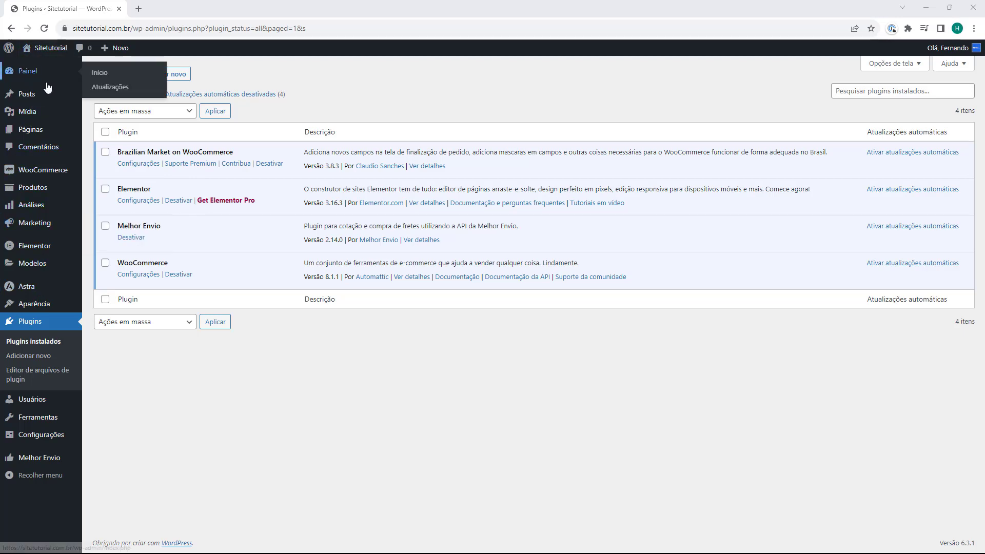
mouse_move(38, 466)
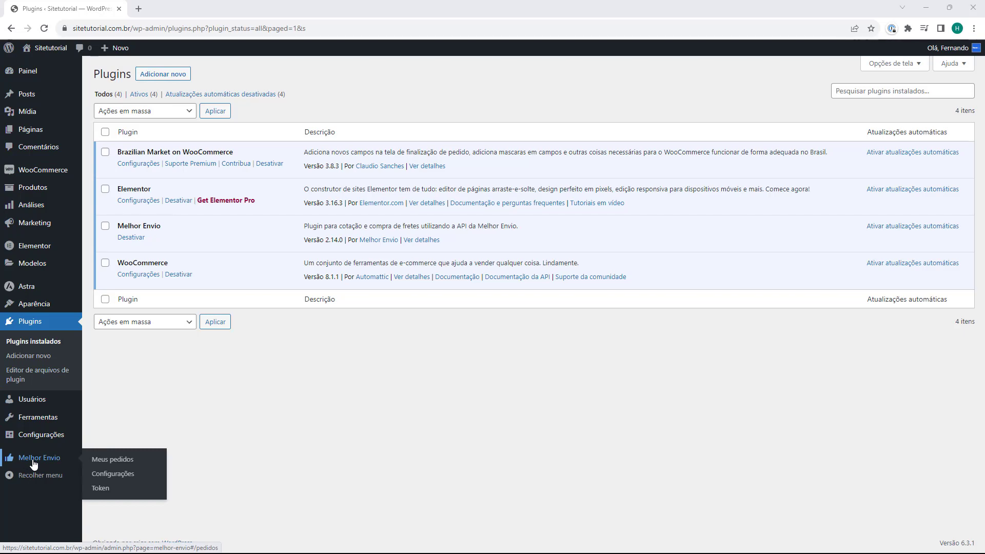
left_click(101, 488)
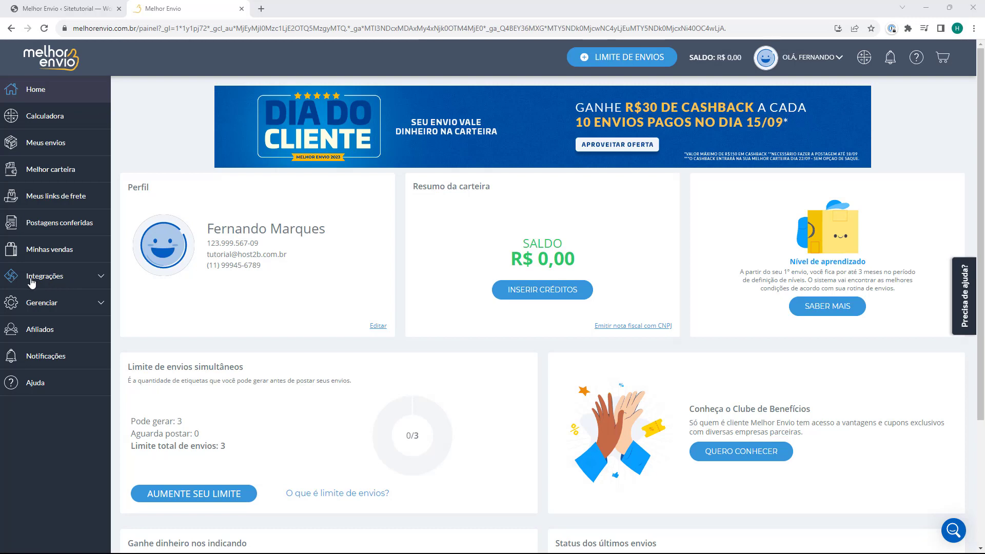
- In the Melhor Envio account's access permissions, start a new token and accept the stated conditions
left_click(56, 280)
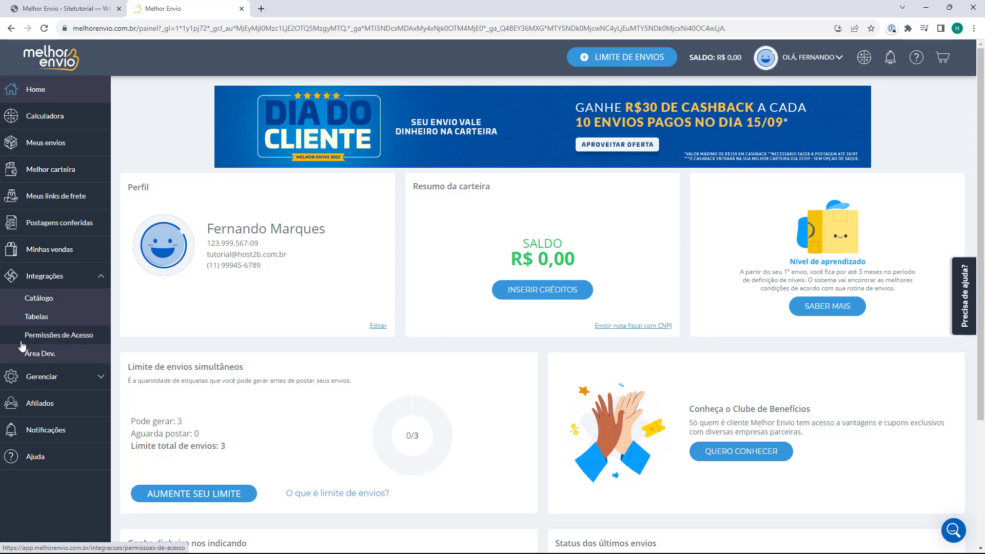
left_click(65, 345)
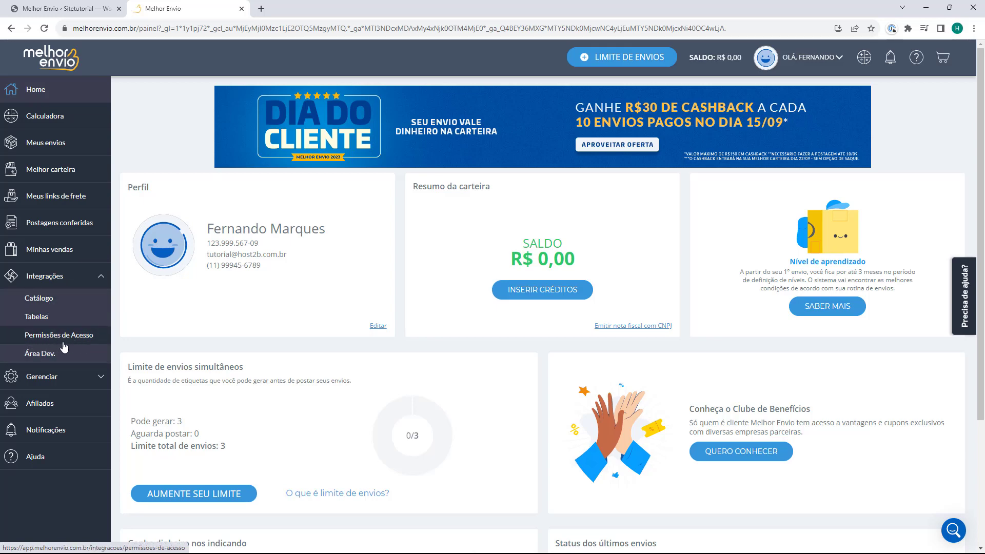
left_click(64, 345)
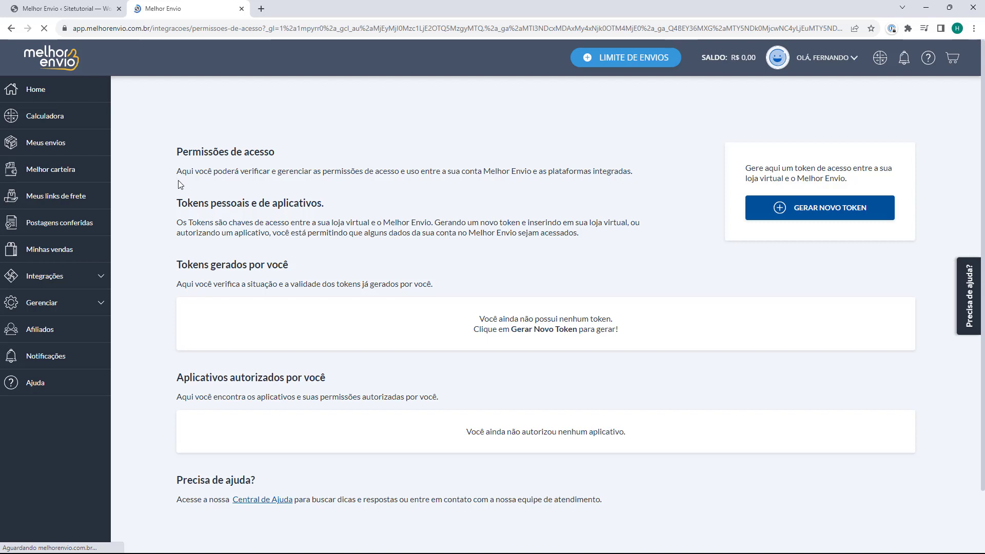
left_click(803, 213)
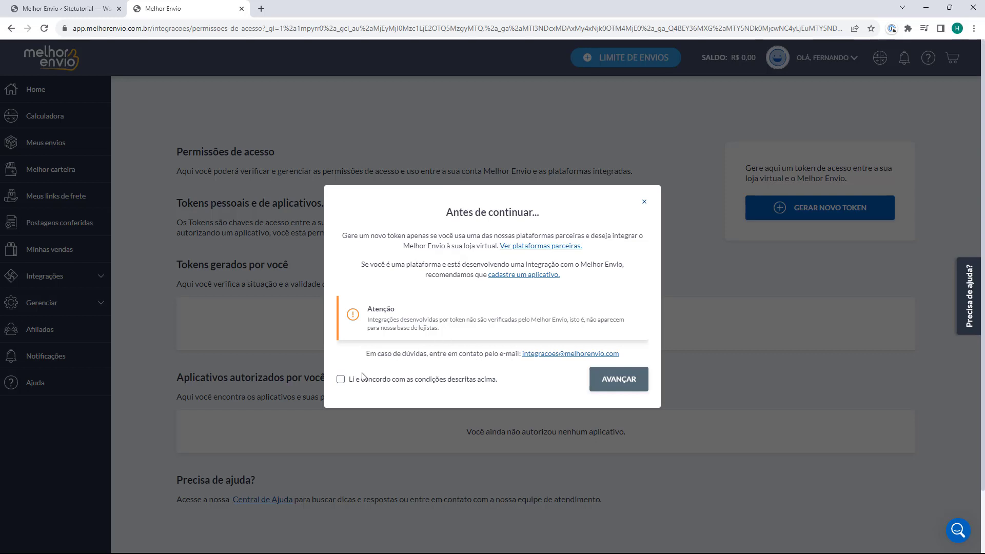
left_click(340, 381)
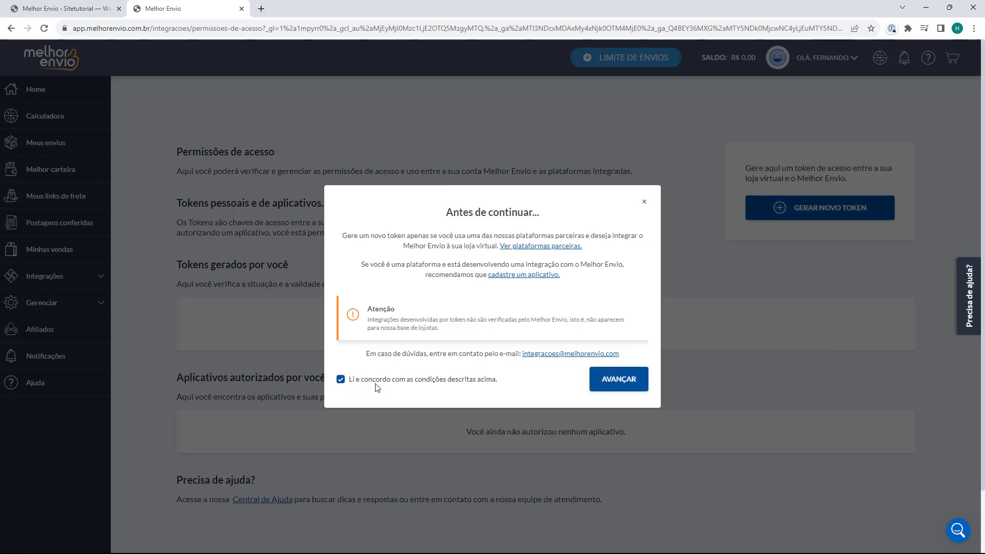
left_click(619, 385)
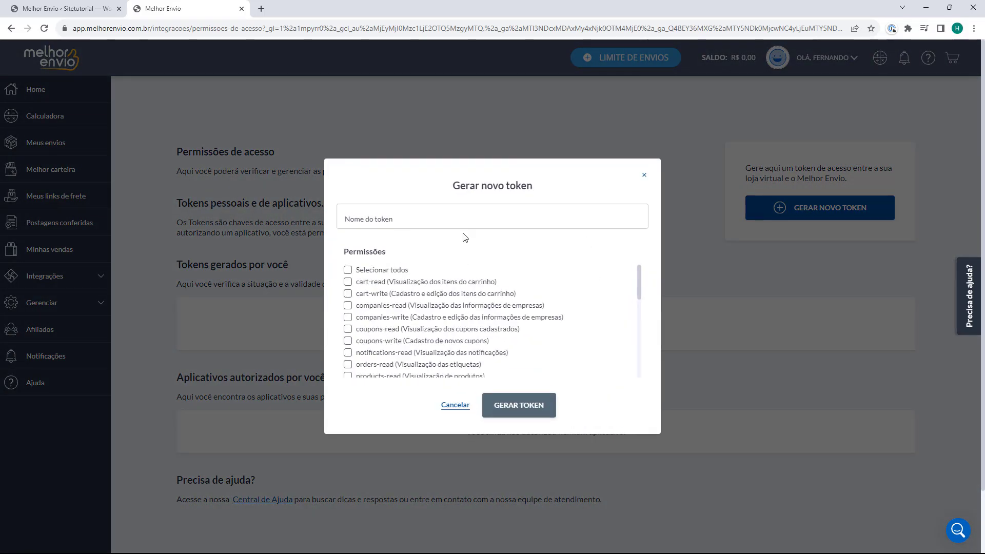
- Generate an access token named WordPress with all permissions selected, and copy the token
left_click(387, 226)
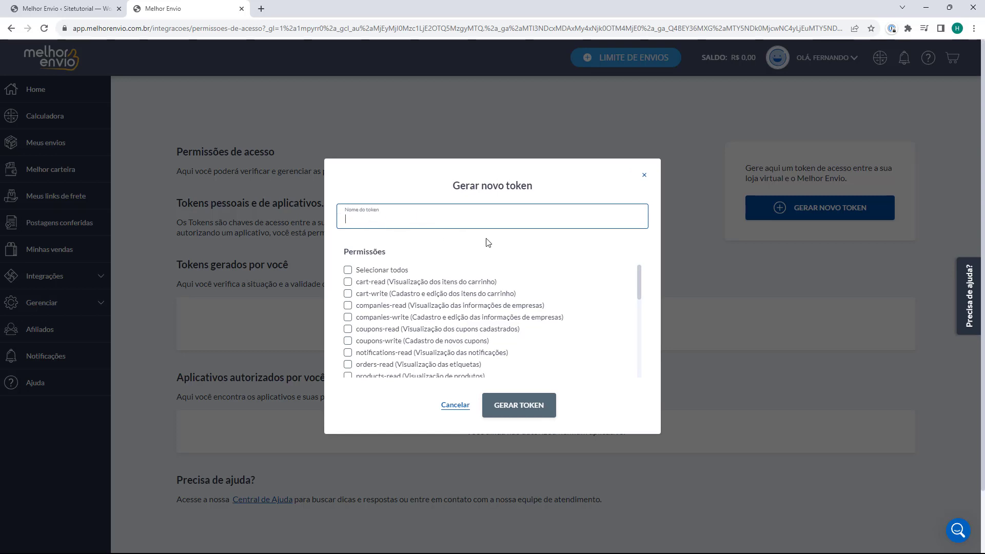
type("WordPress")
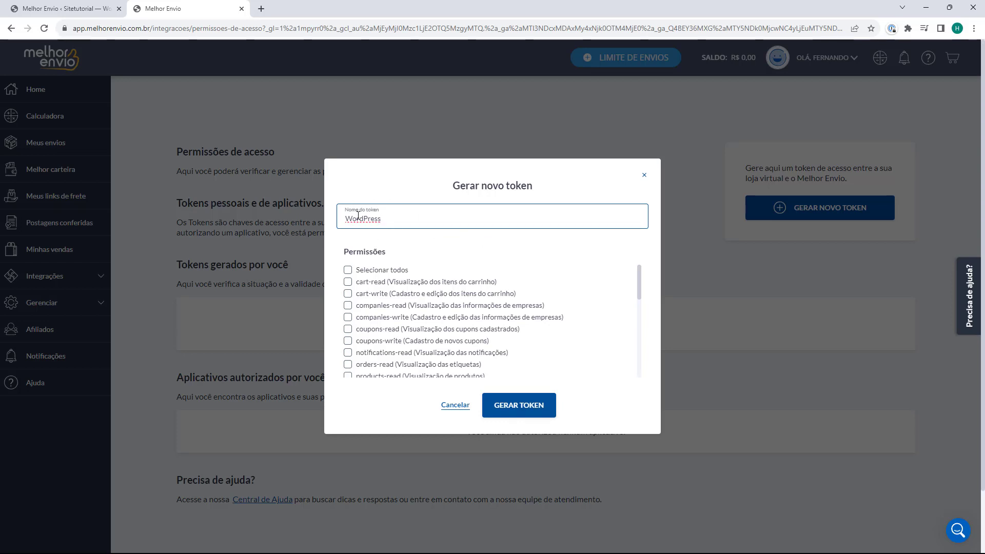
left_click(349, 270)
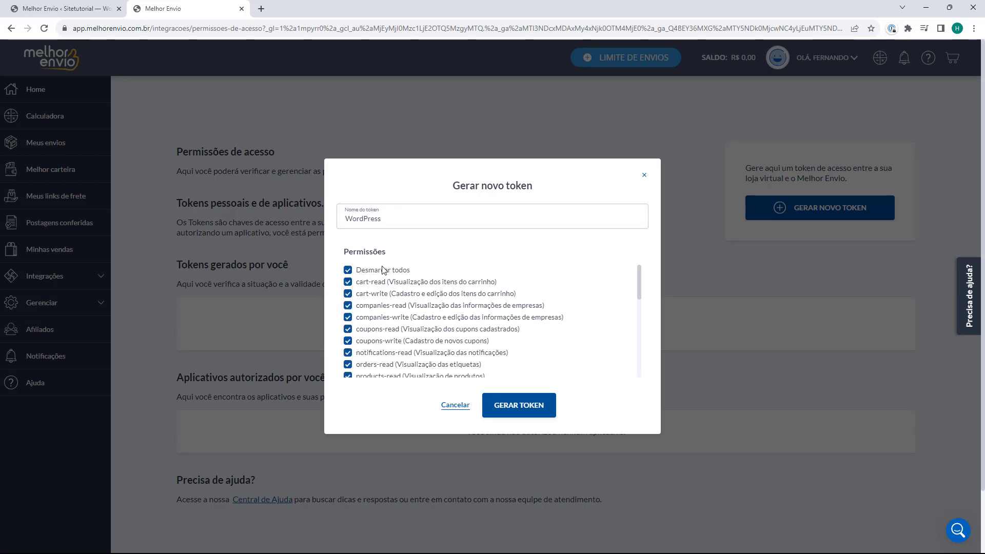
left_click(518, 405)
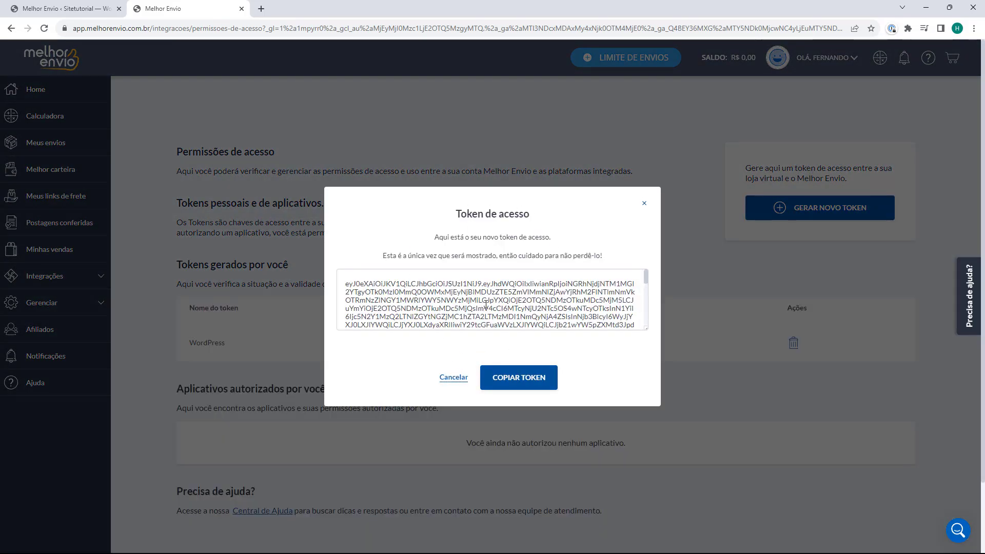
scroll(488, 306, "down", 3)
scroll(490, 308, "up", 3)
left_click(524, 386)
- Switch back to WordPress, paste the access token into the Melhor Envio plugin's token field, and save it
left_click(64, 9)
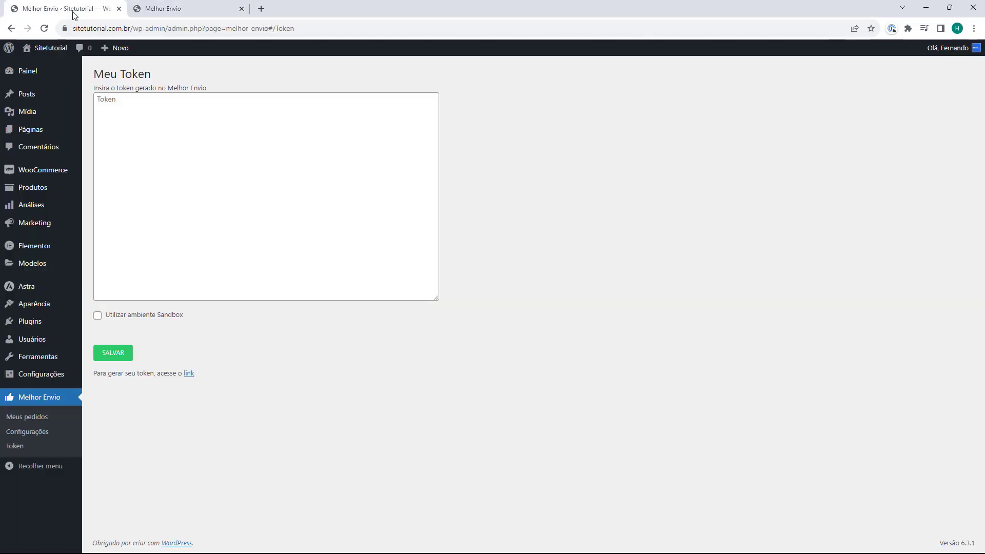
left_click(117, 107)
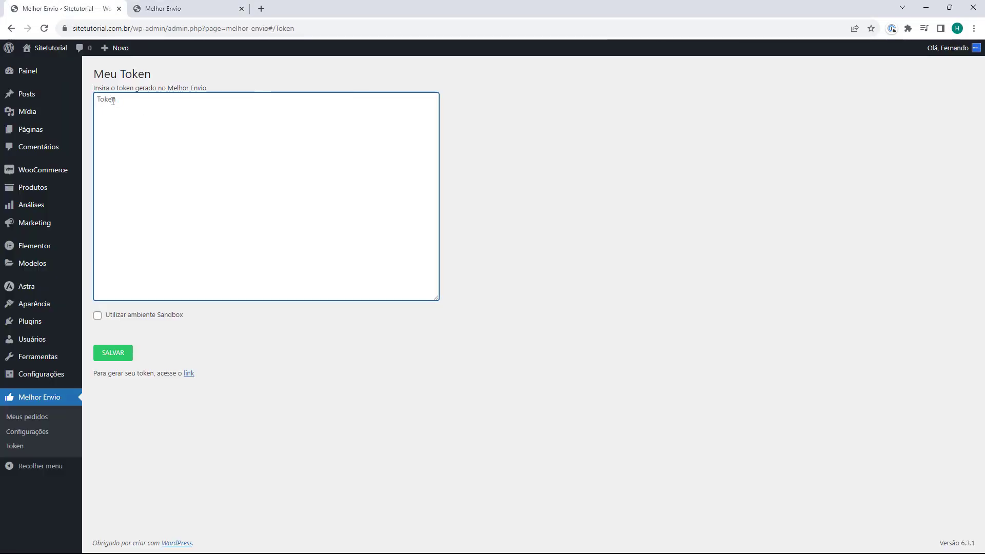
key("ctrl+v")
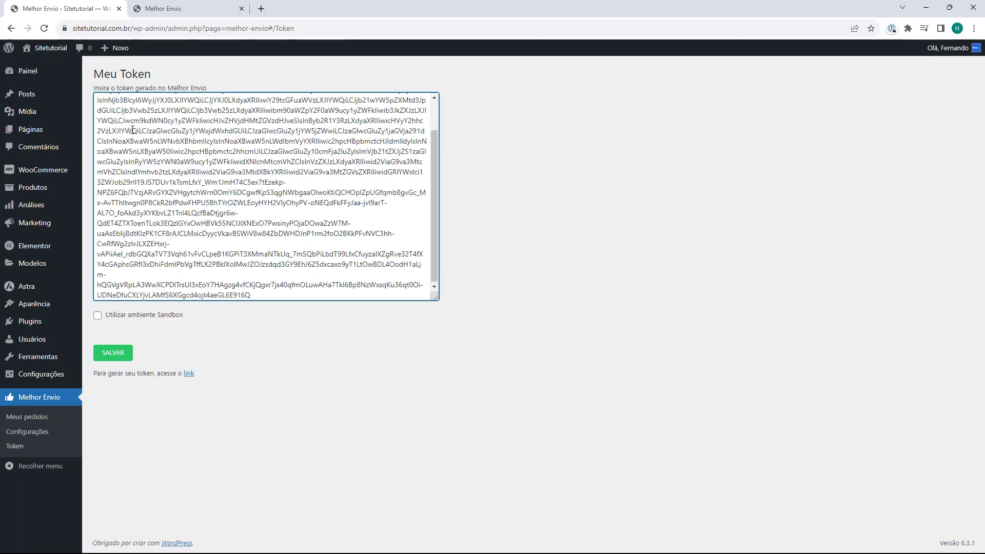
scroll(153, 164, "up", 1)
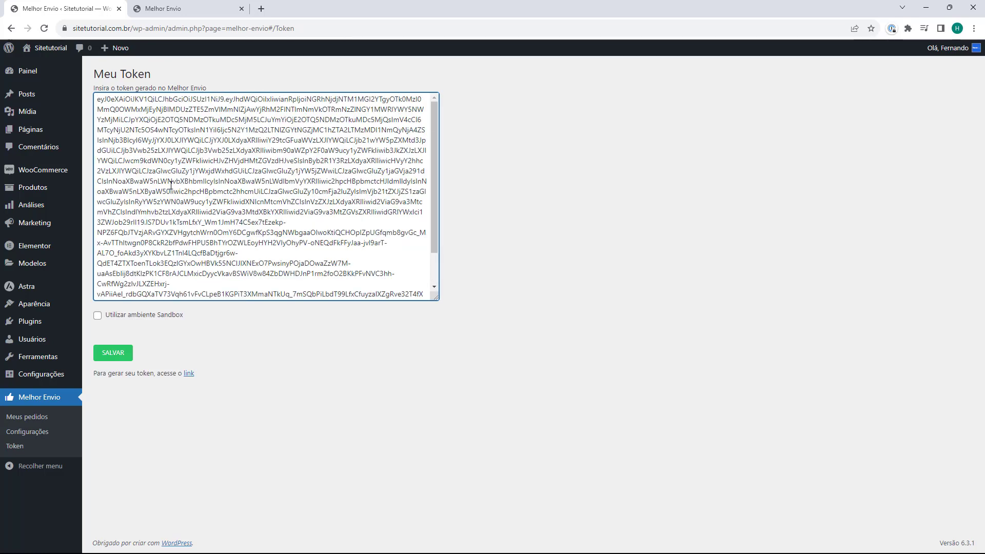
left_click(123, 348)
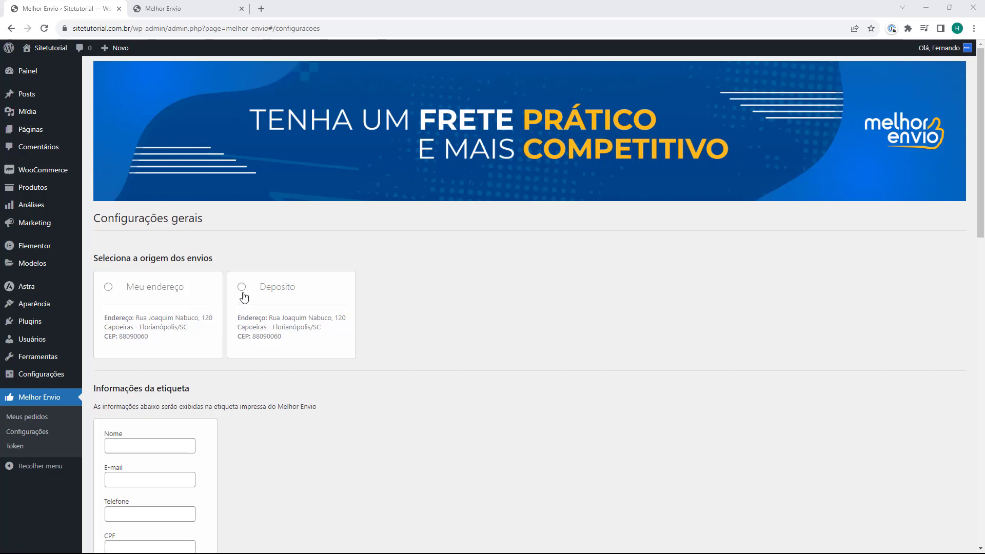
- Set the shipping origin to Meu endereço and review the label information and carrier agency sections
left_click(123, 294)
scroll(128, 275, "down", 2)
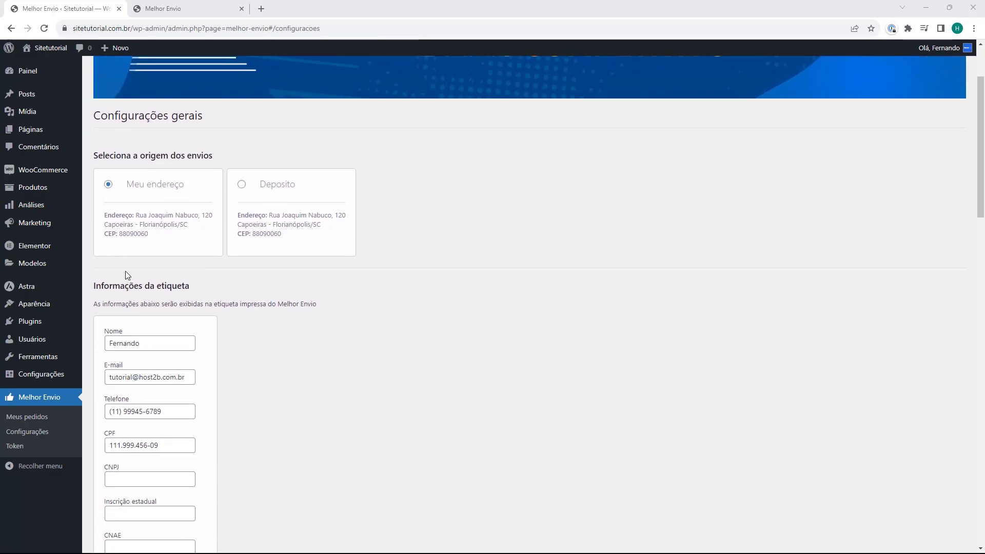
scroll(107, 271, "down", 1)
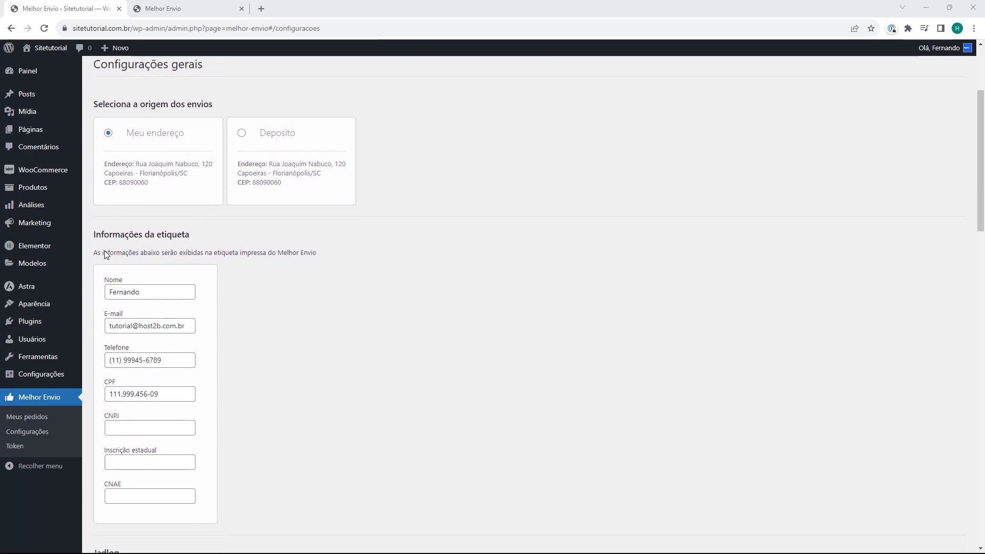
scroll(204, 252, "down", 2)
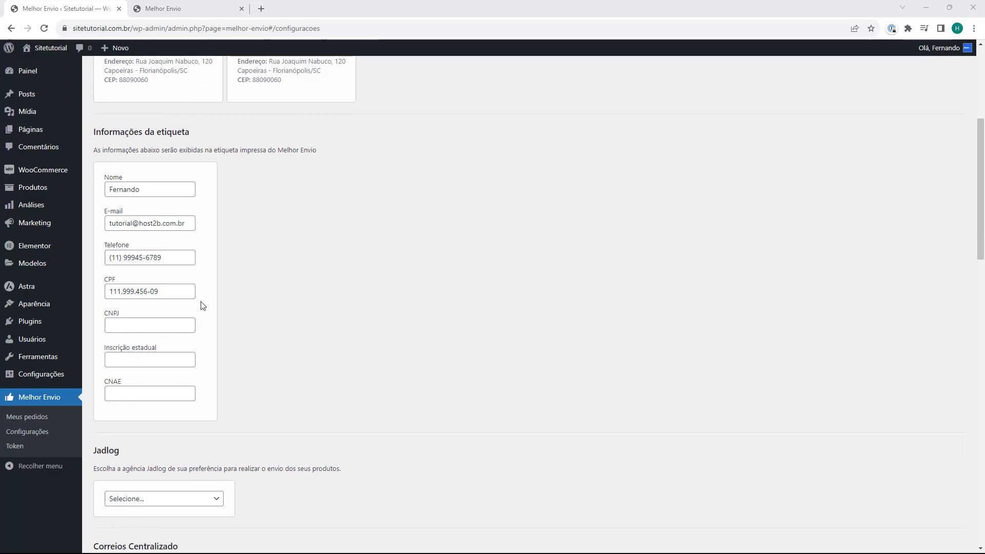
scroll(203, 305, "down", 5)
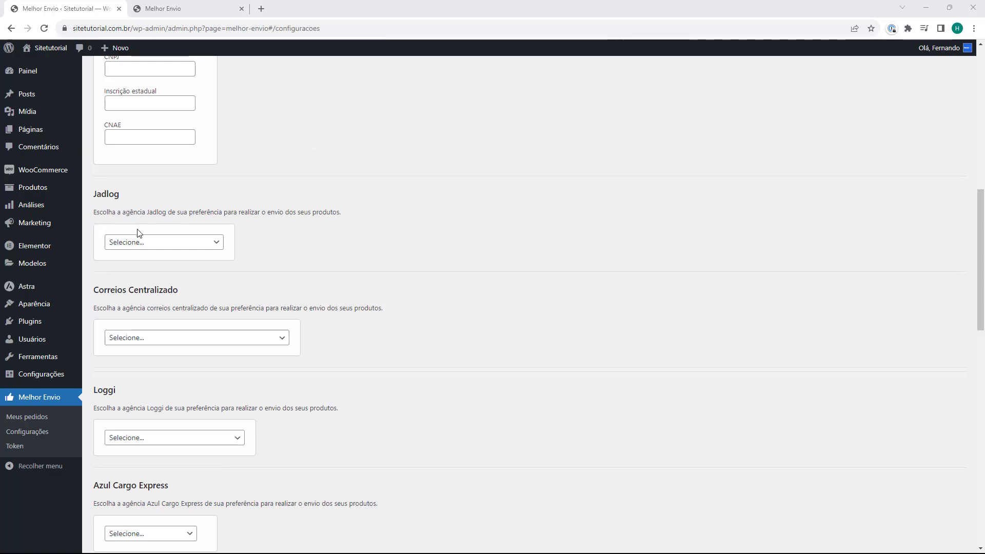
- Review the agency choices for Jadlog, Correios Centralizado, Loggi and Azul Cargo Express, then the quote options and default packaging values
left_click(132, 244)
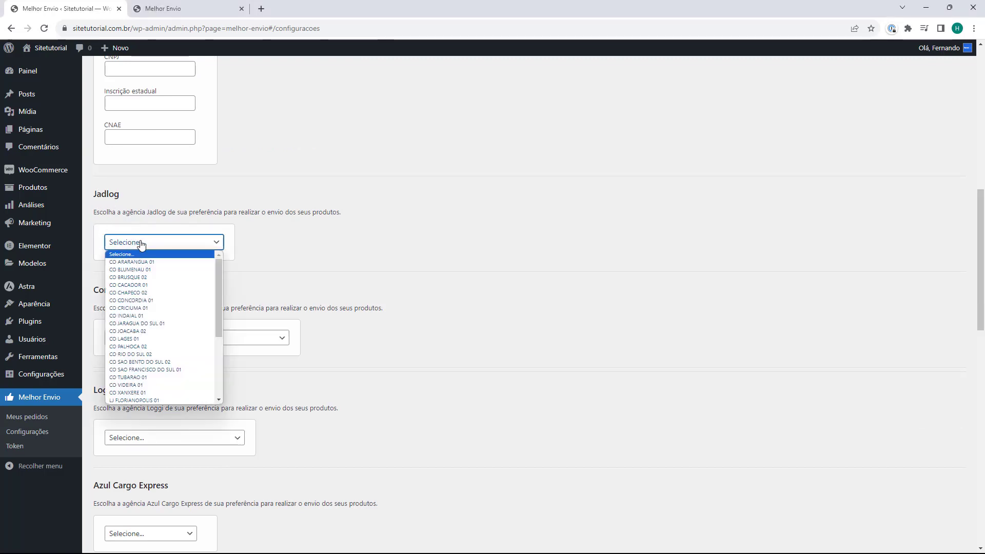
left_click(142, 244)
left_click(123, 337)
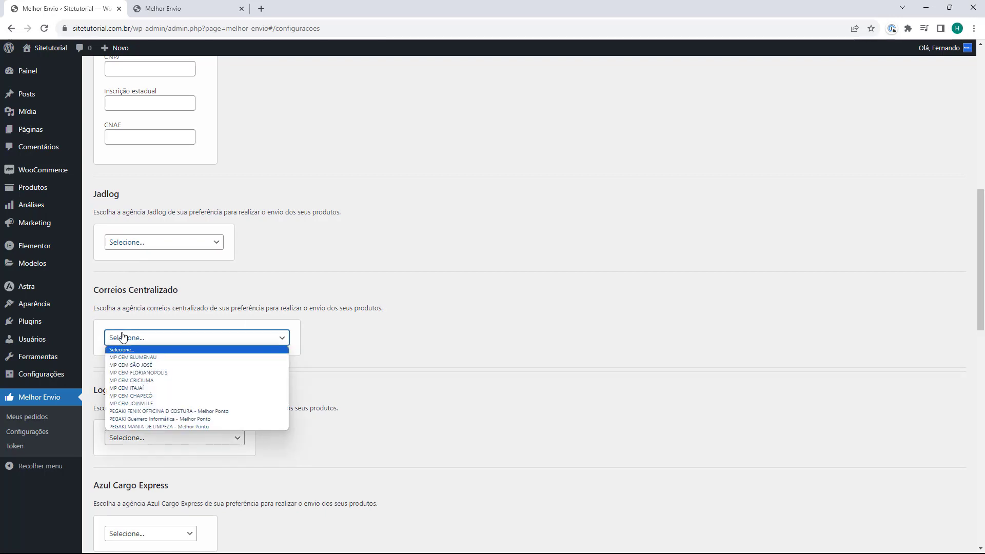
left_click(122, 337)
scroll(128, 236, "down", 2)
left_click(137, 341)
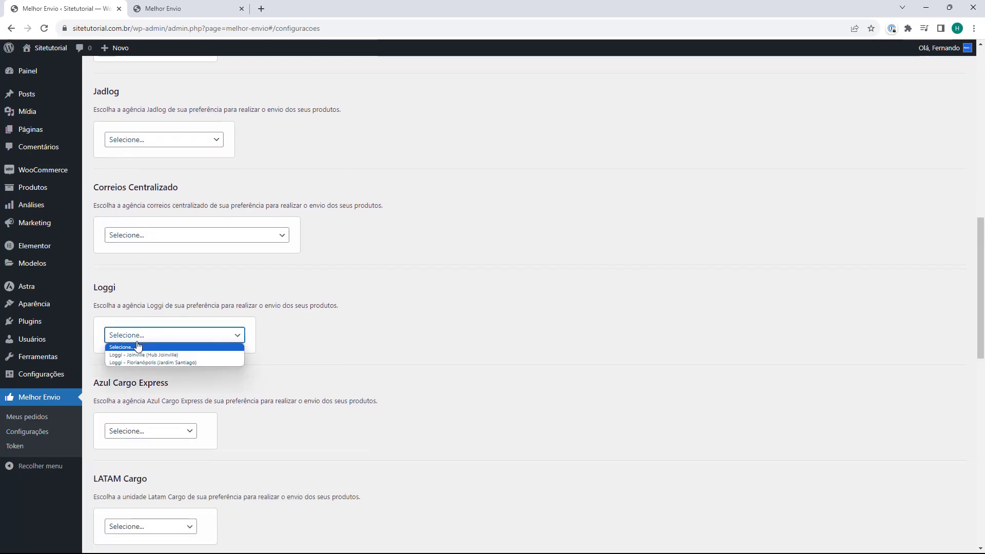
left_click(138, 343)
left_click(139, 342)
left_click(140, 346)
left_click(128, 431)
left_click(128, 431)
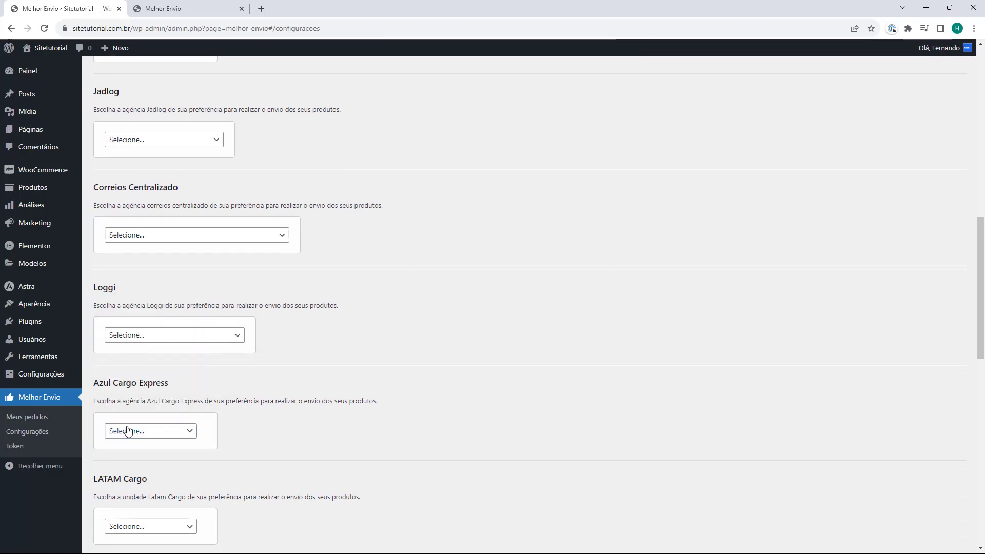
scroll(129, 426, "up", 1)
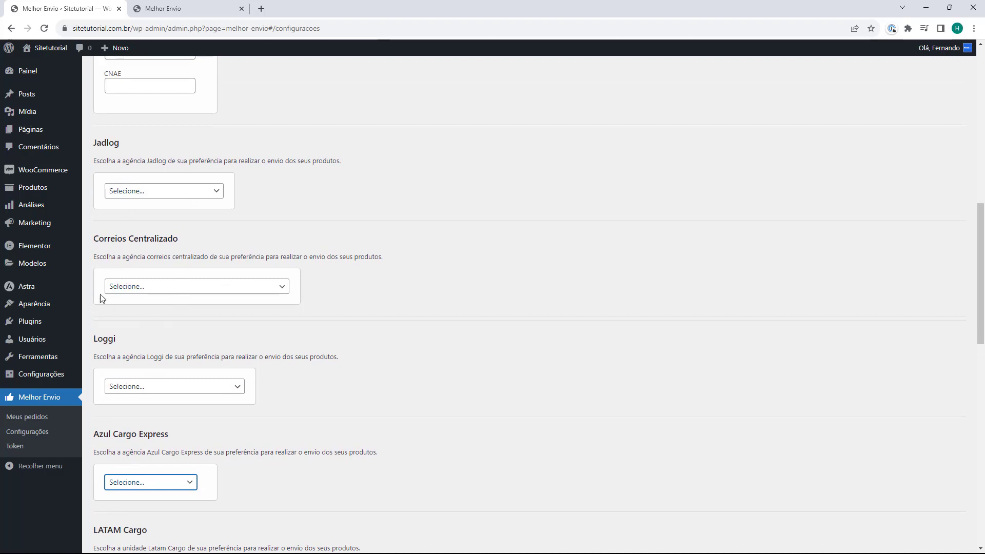
scroll(101, 275, "down", 3)
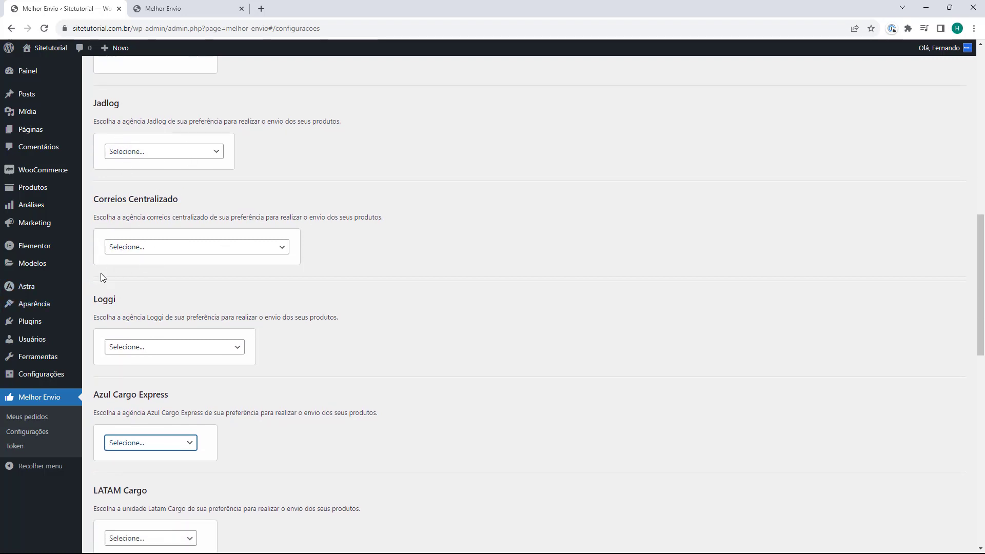
scroll(142, 263, "down", 1)
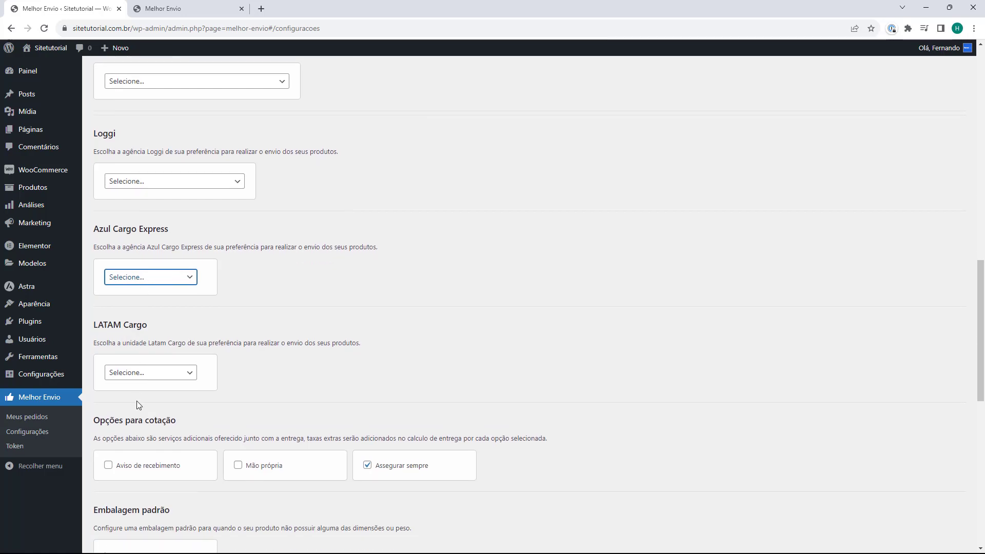
scroll(141, 334, "up", 4)
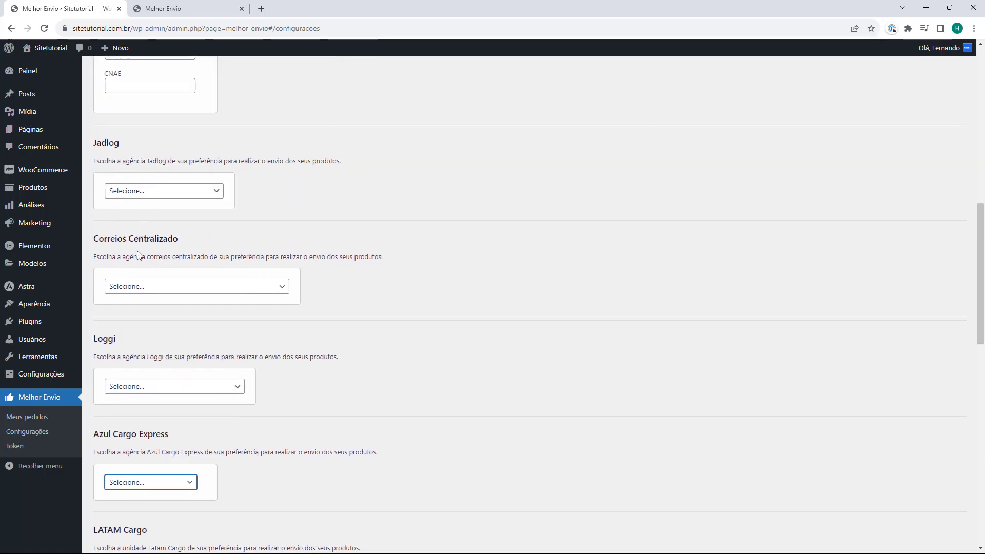
scroll(140, 239, "down", 8)
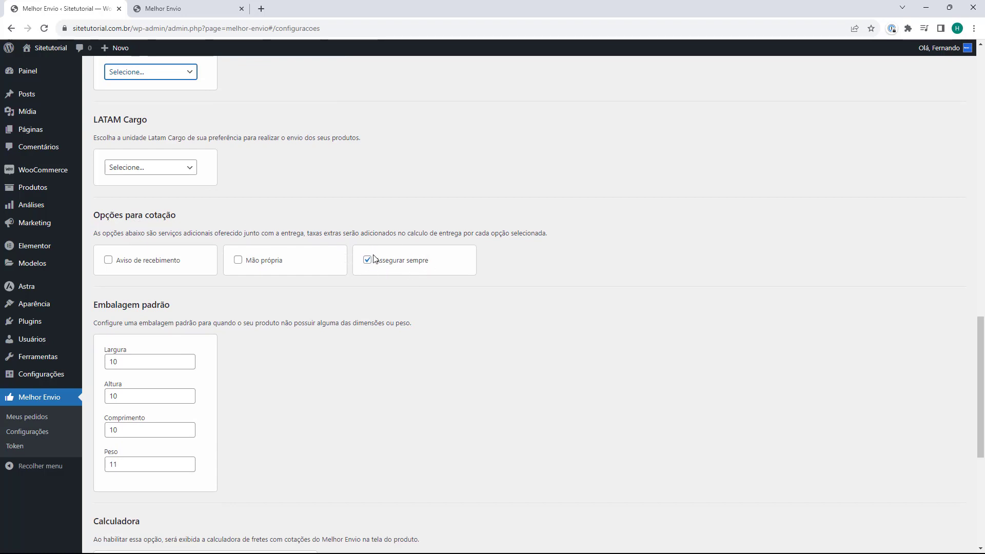
scroll(377, 262, "down", 2)
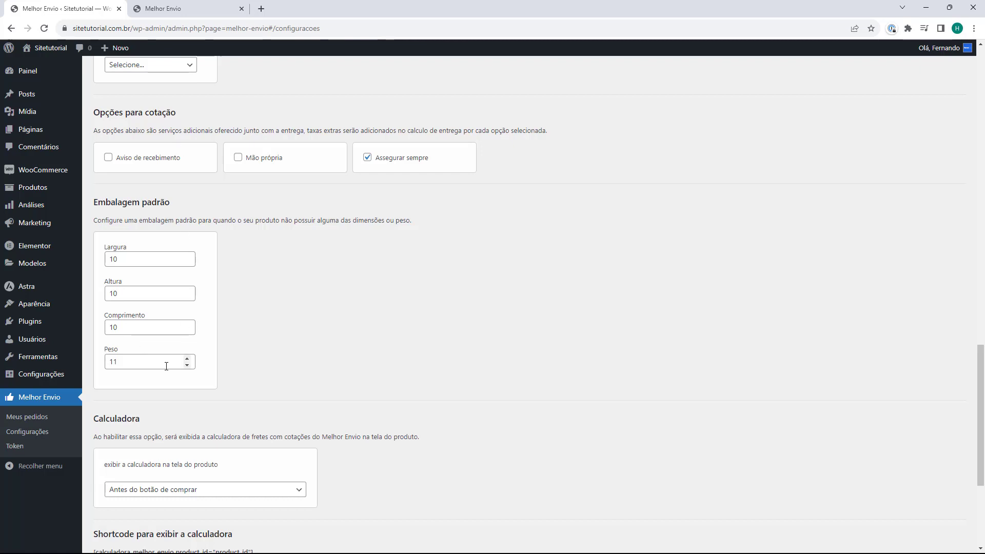
scroll(147, 264, "down", 3)
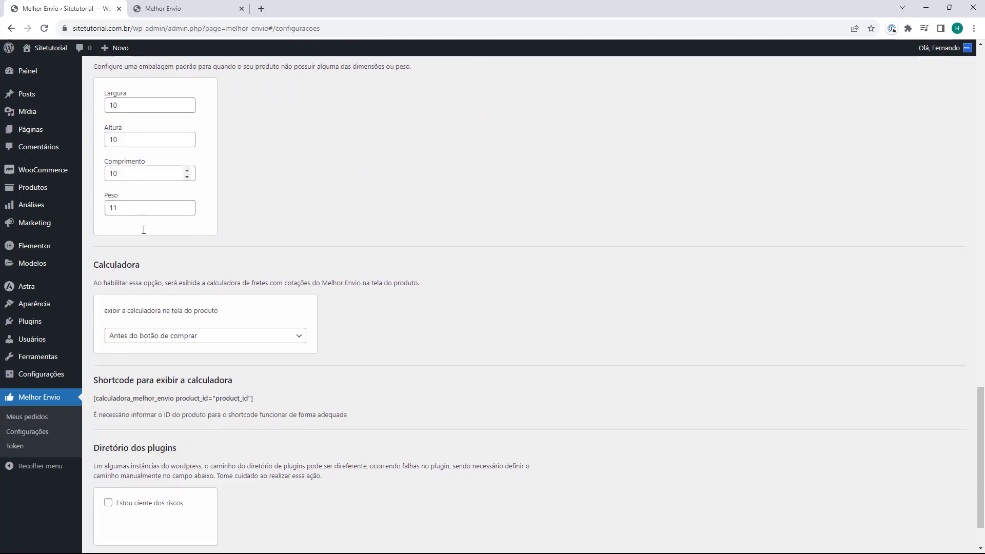
- Set the product page shipping calculator to display "Depois do botão de comprar" and save the Melhor Envio settings
double_click(101, 265)
left_click(117, 246)
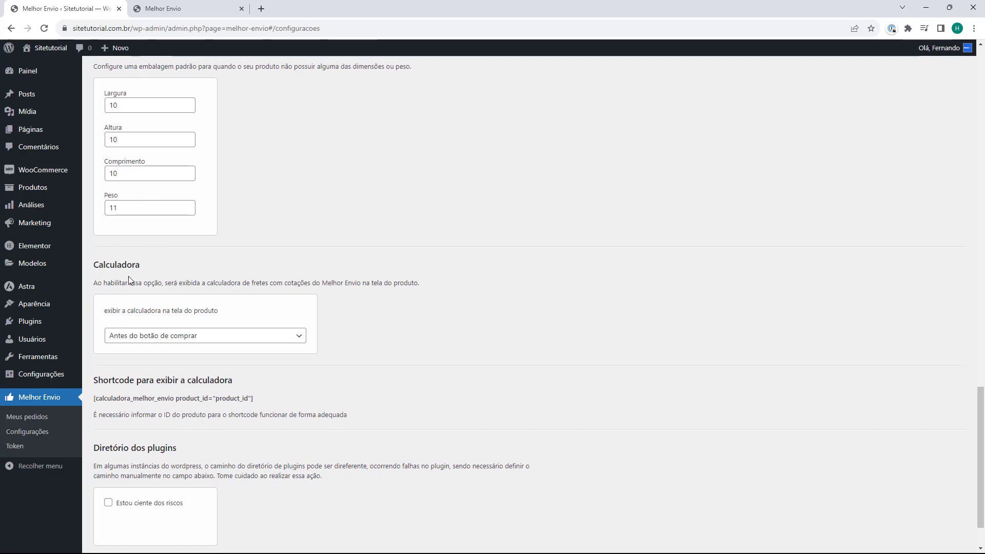
scroll(128, 280, "down", 1)
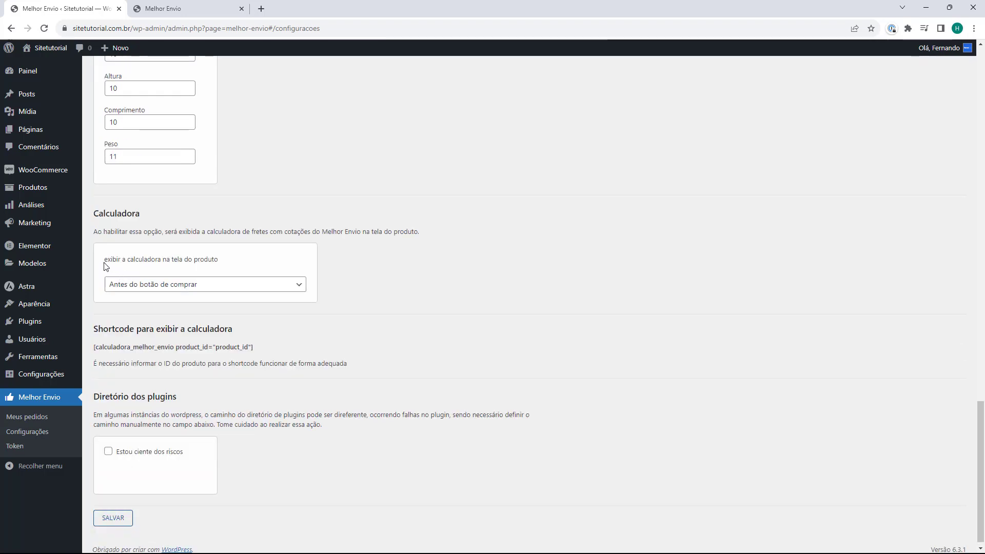
left_click(159, 285)
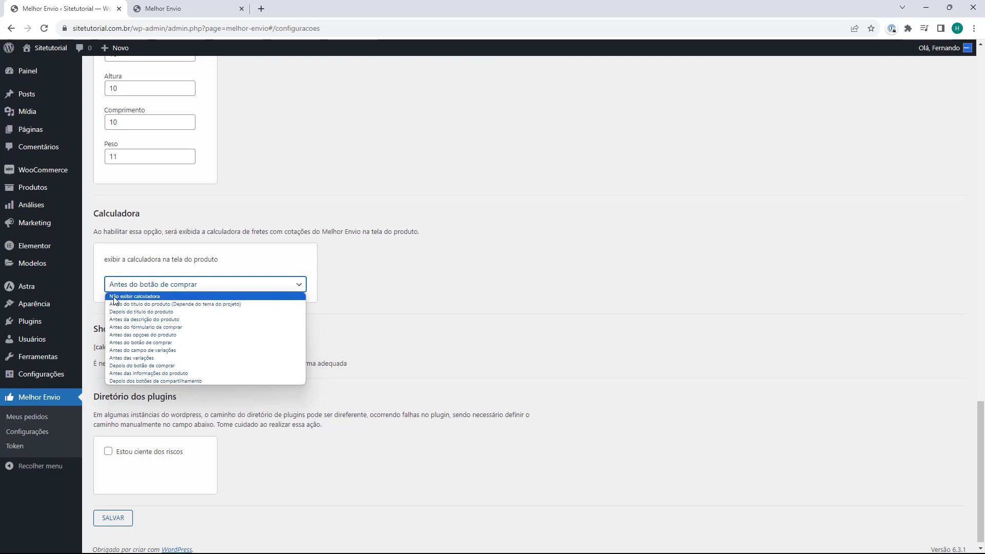
left_click(113, 365)
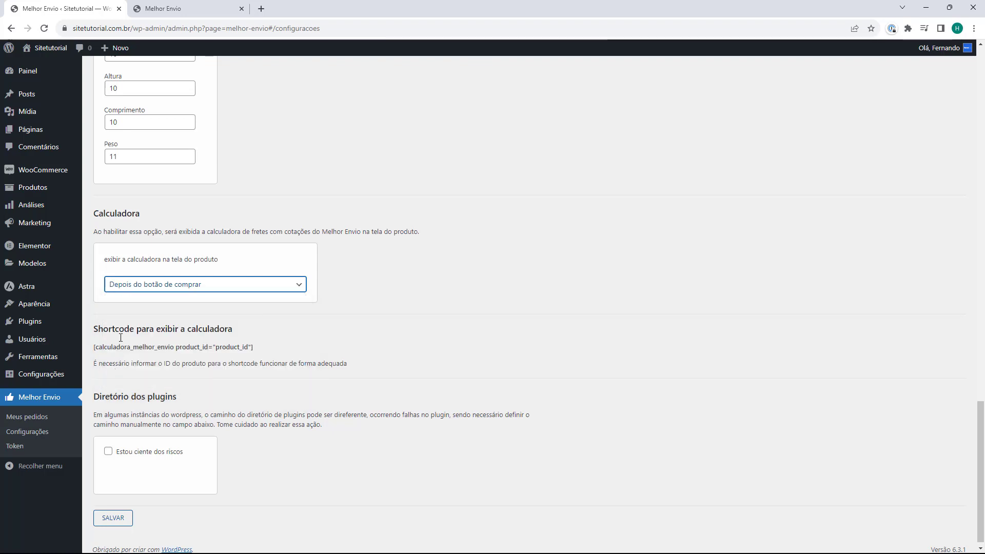
scroll(169, 290, "down", 1)
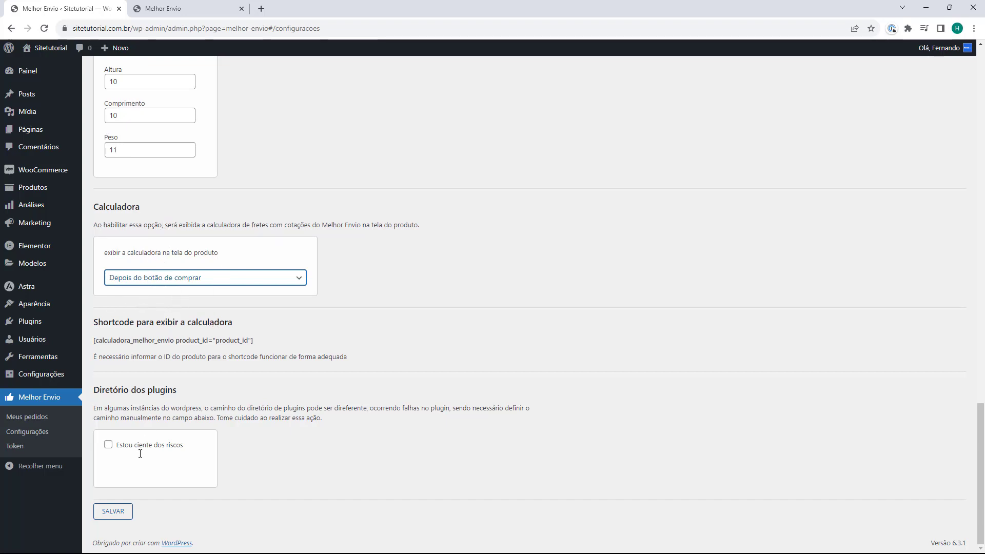
left_click(113, 512)
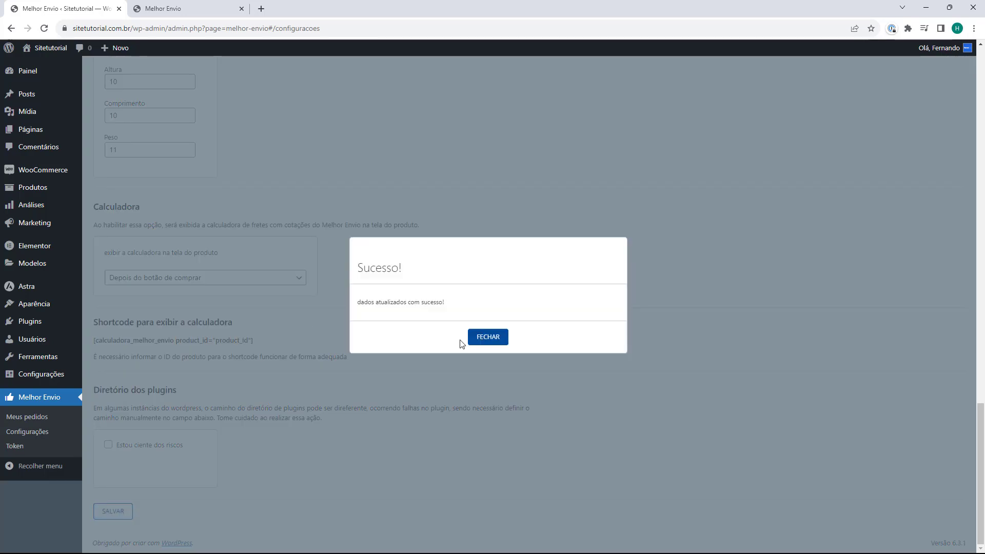
left_click(496, 340)
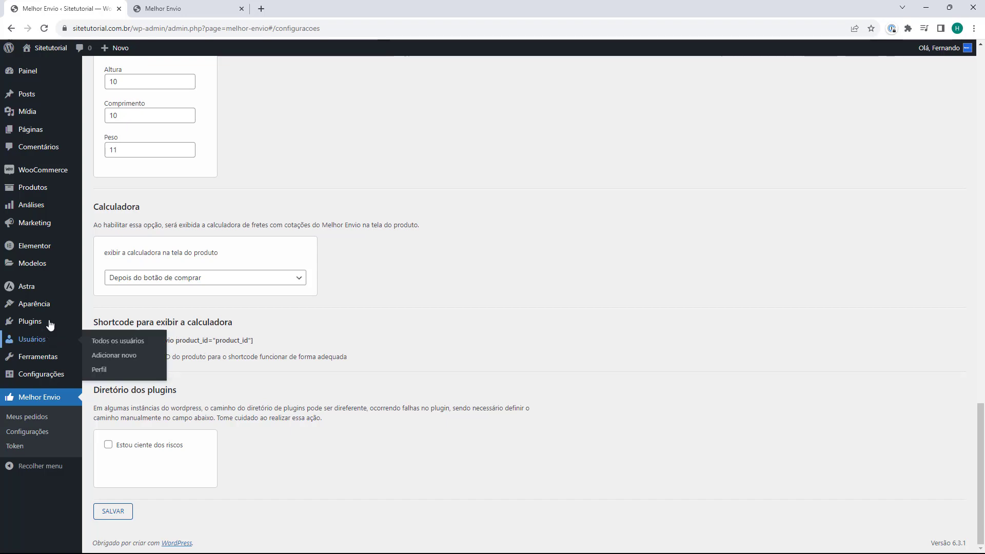
- Open the WooCommerce delivery settings and start adding a new shipping zone
mouse_move(24, 177)
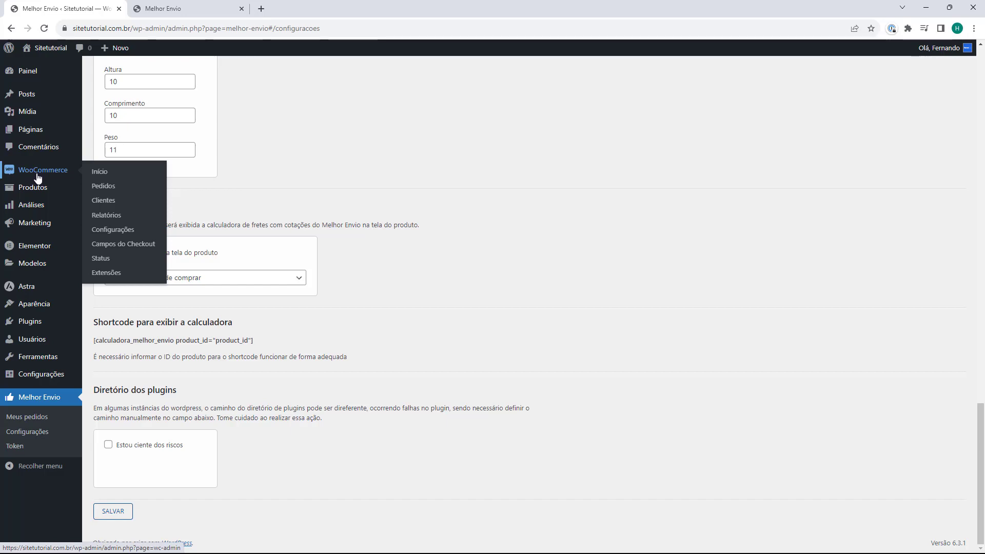
left_click(112, 234)
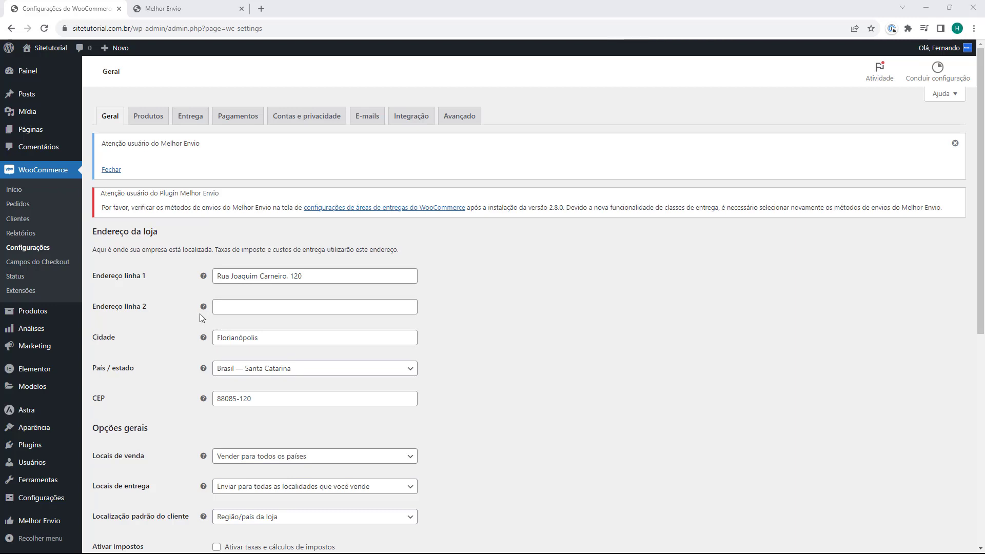
left_click(187, 121)
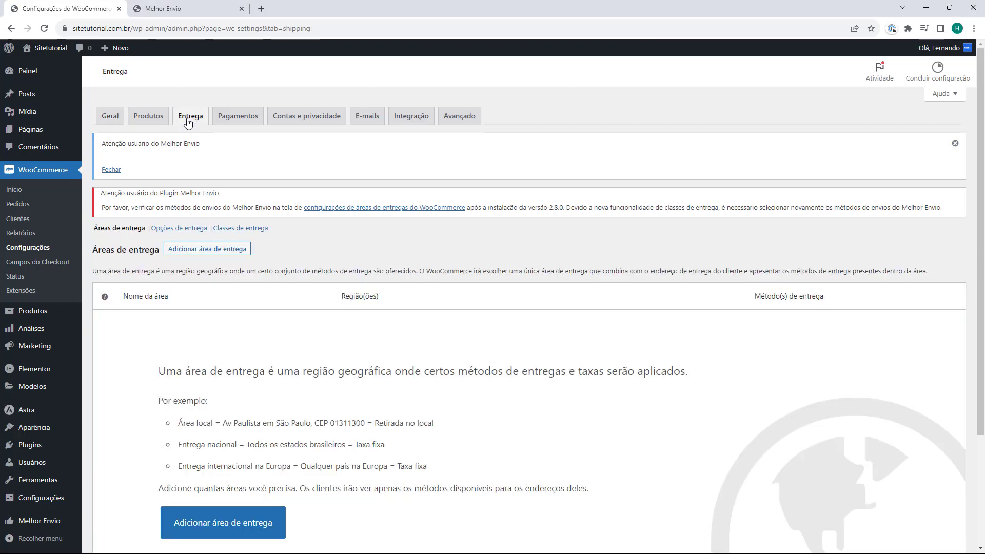
scroll(143, 137, "down", 2)
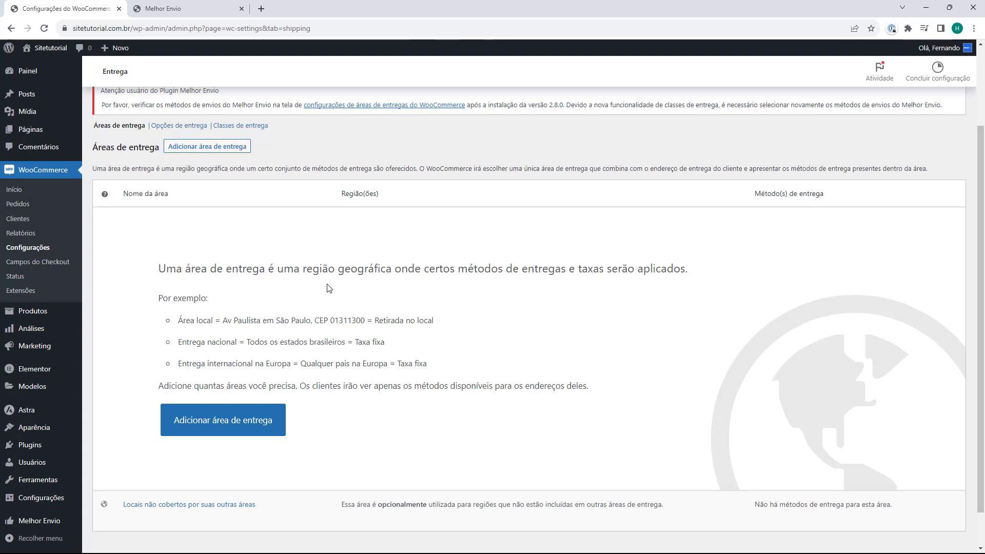
left_click(239, 432)
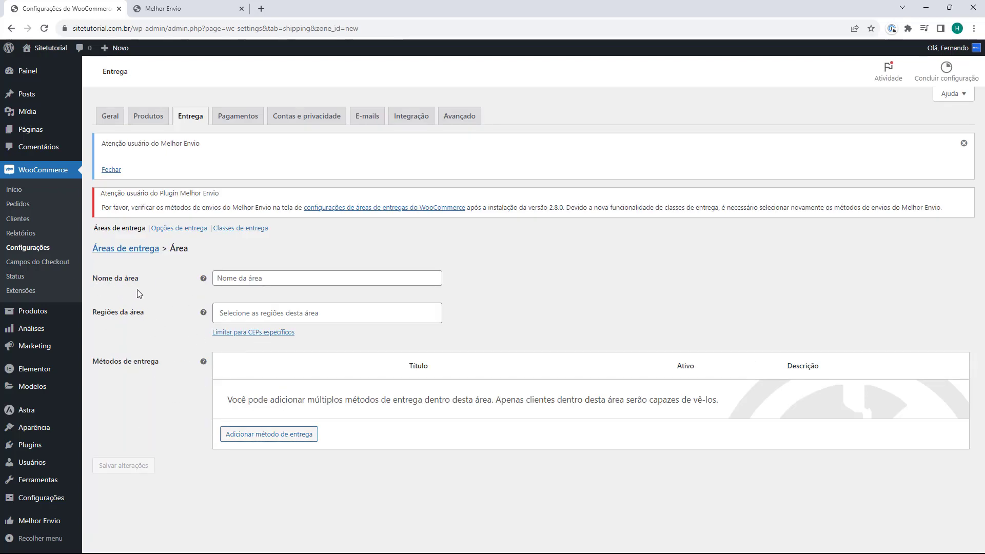
- Name the new shipping zone Entrega and set its region to the whole of Brasil
left_click(250, 283)
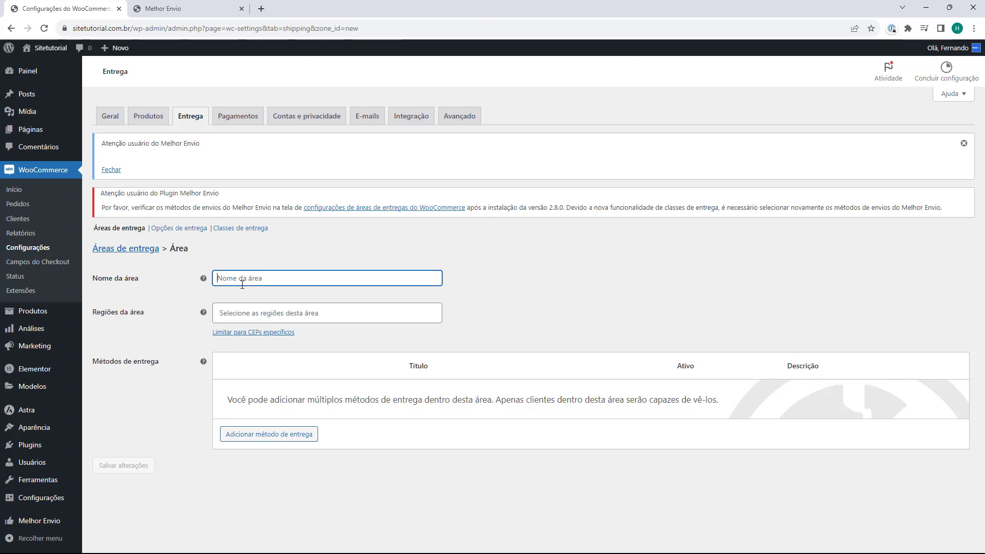
type("Entrega")
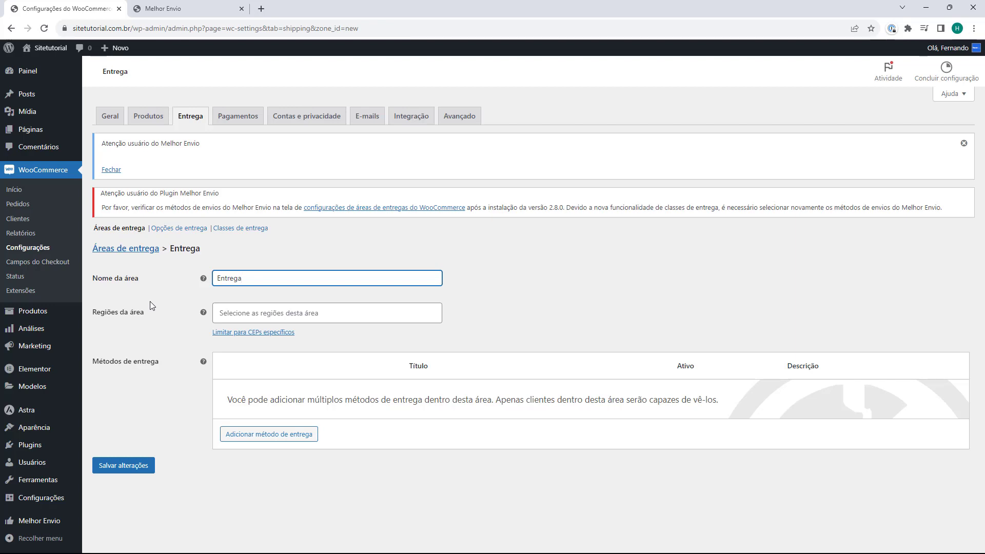
left_click(220, 306)
type("brasil")
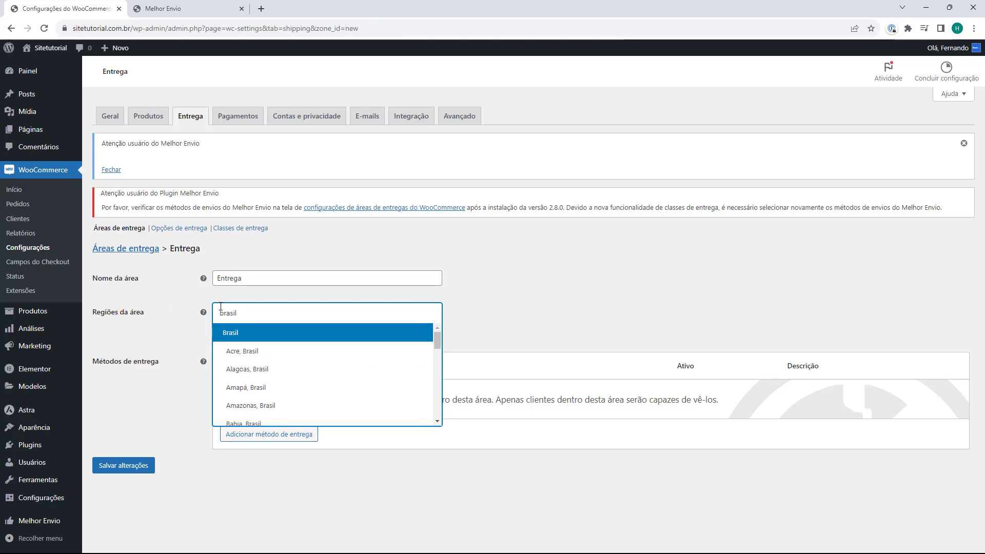
scroll(261, 337, "down", 1)
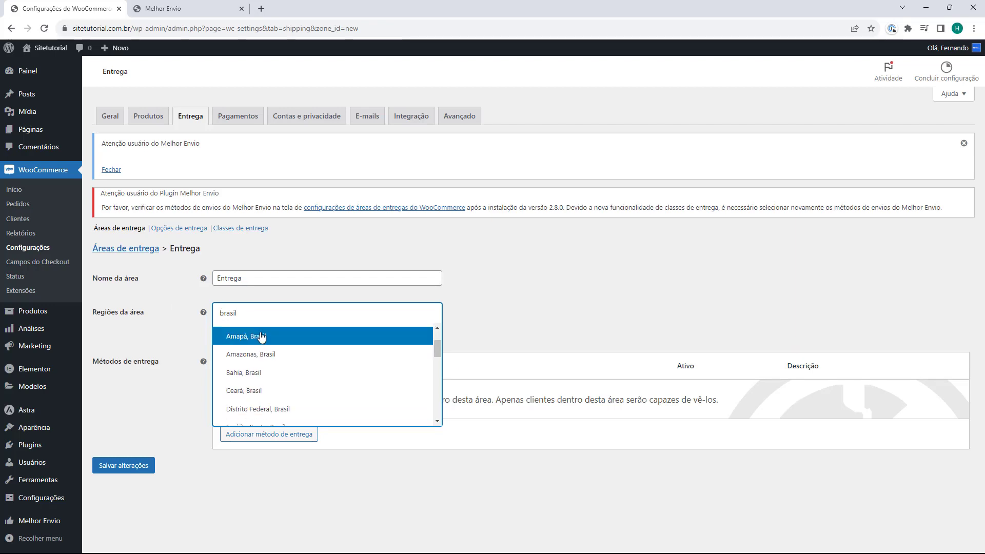
scroll(267, 344, "down", 5)
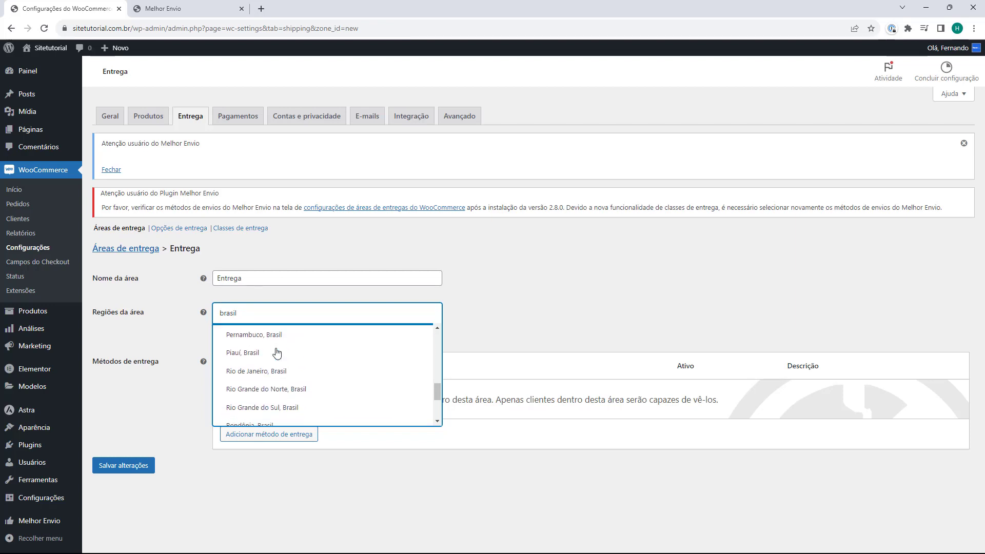
scroll(277, 353, "down", 2)
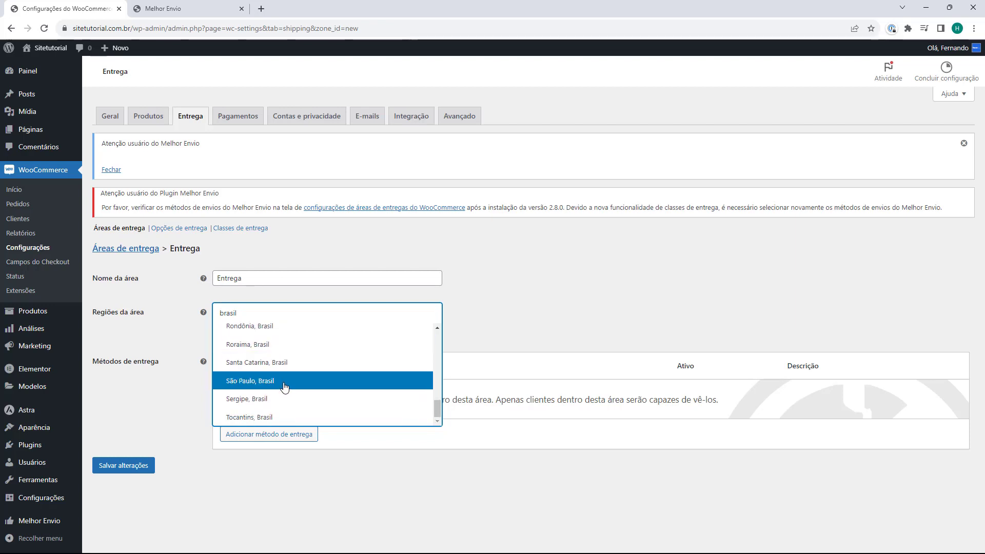
scroll(282, 389, "up", 2)
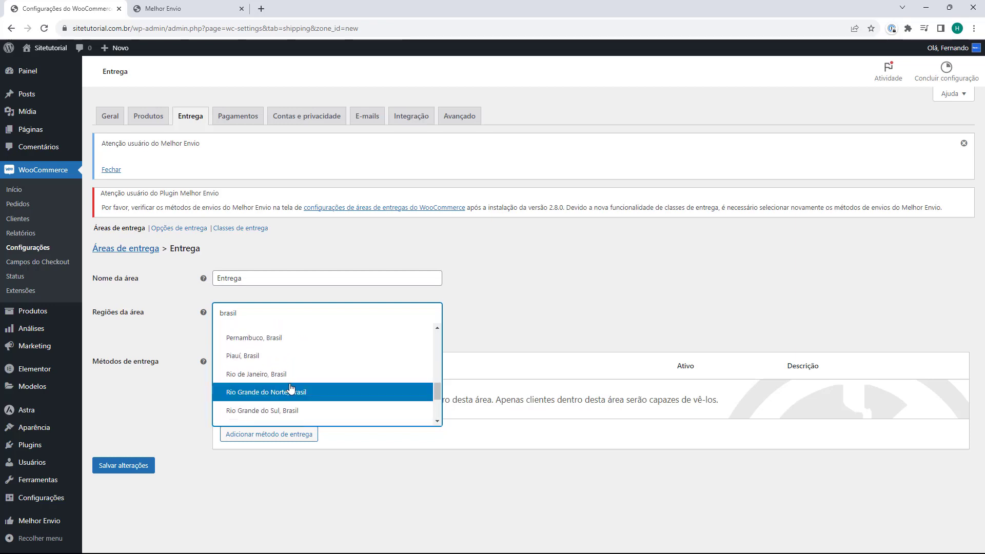
scroll(291, 389, "up", 6)
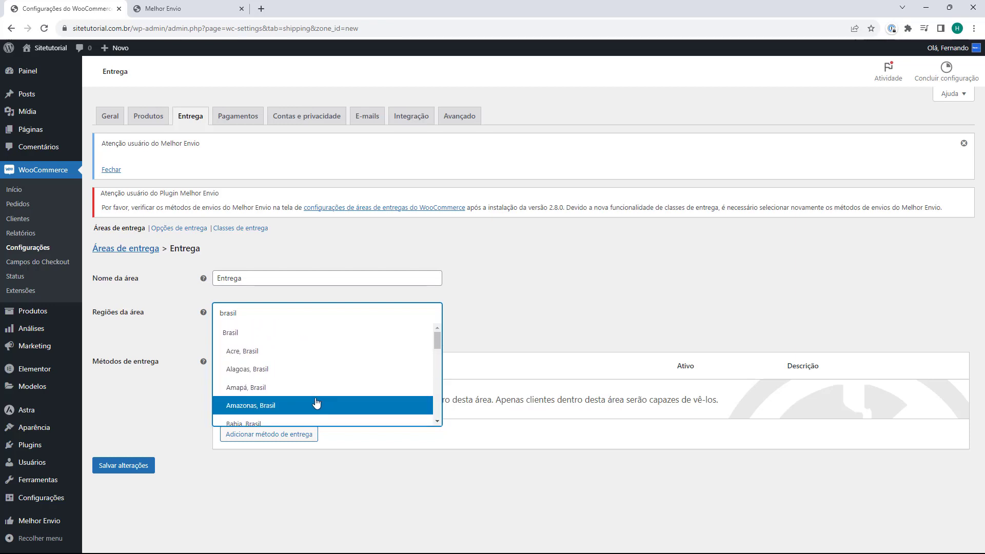
left_click(240, 340)
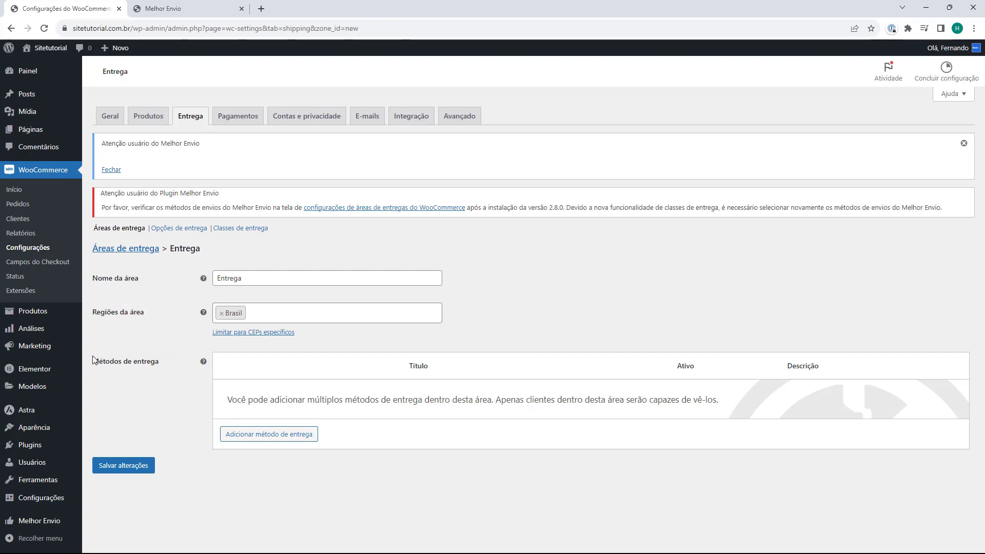
- Add the Correios Pac (Melhor Envio) delivery method to the Entrega shipping zone
left_click(265, 435)
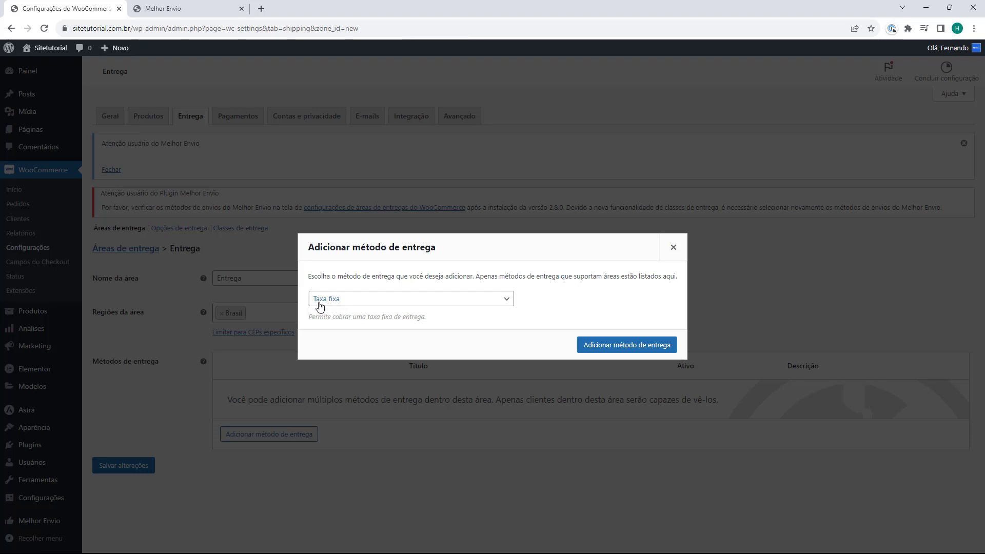
left_click(362, 302)
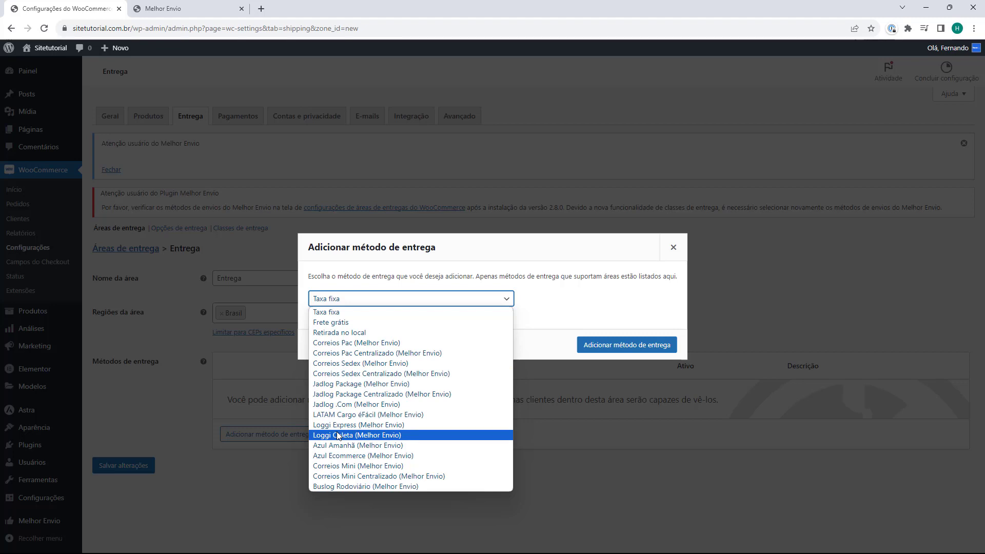
left_click(355, 343)
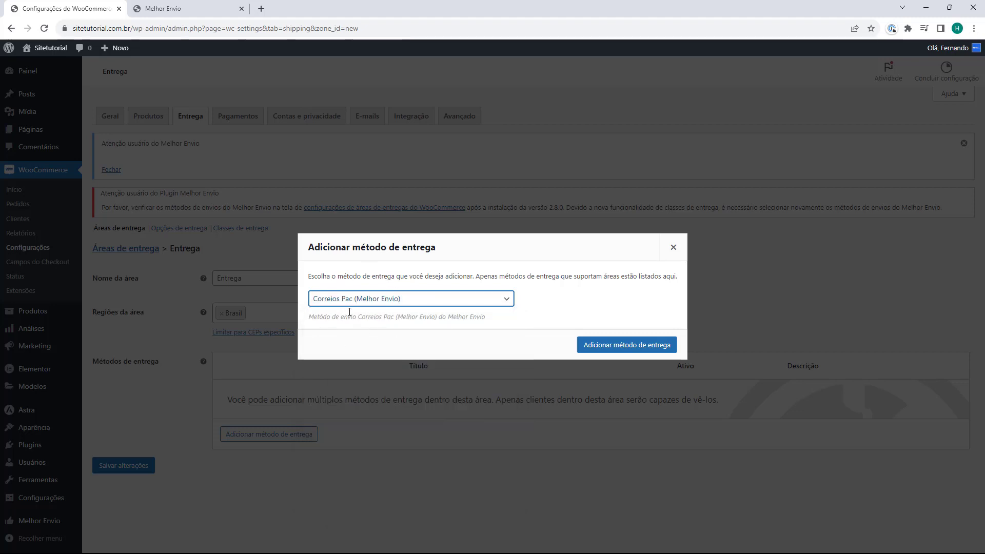
left_click(610, 351)
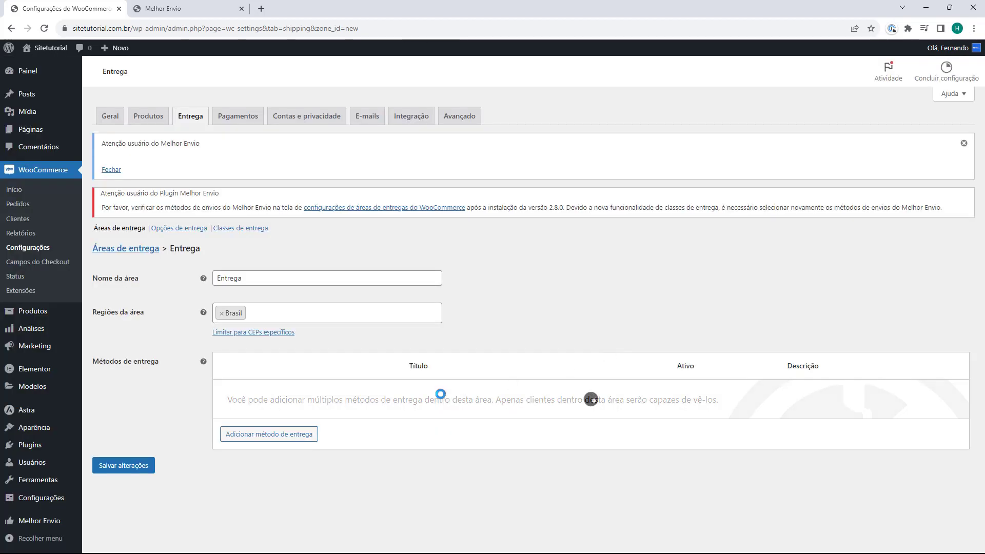
- Add Correios Sedex (Melhor Envio) as another delivery method in the Entrega zone
left_click(253, 437)
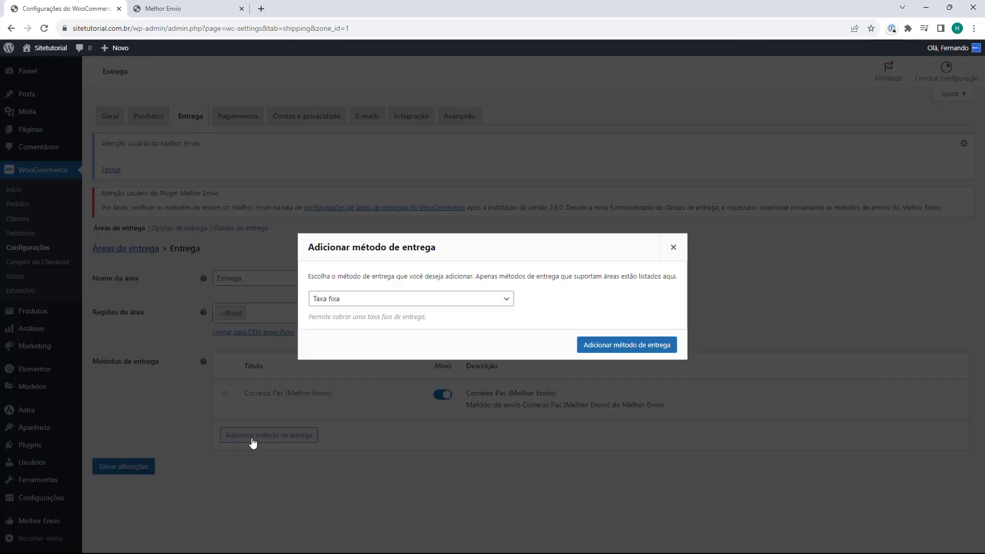
left_click(387, 302)
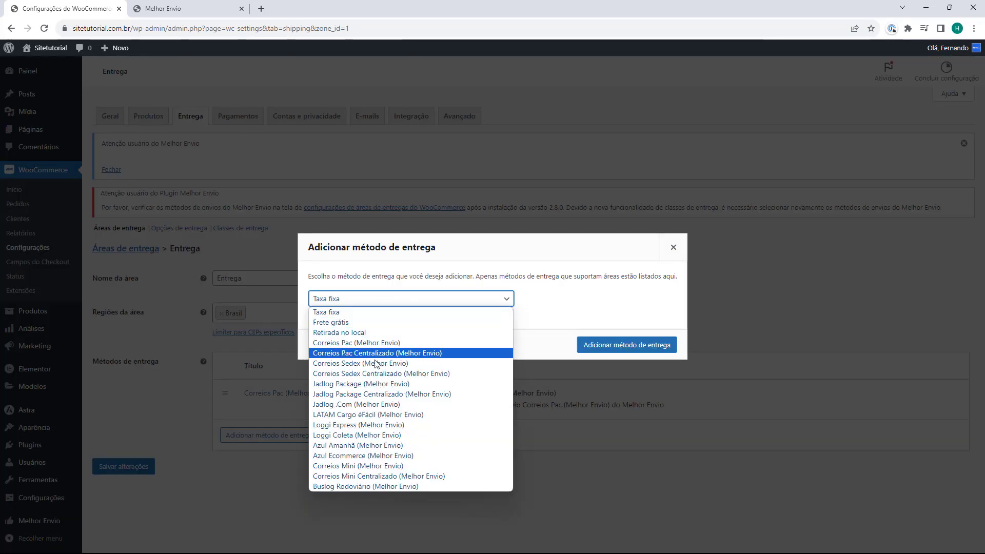
left_click(343, 365)
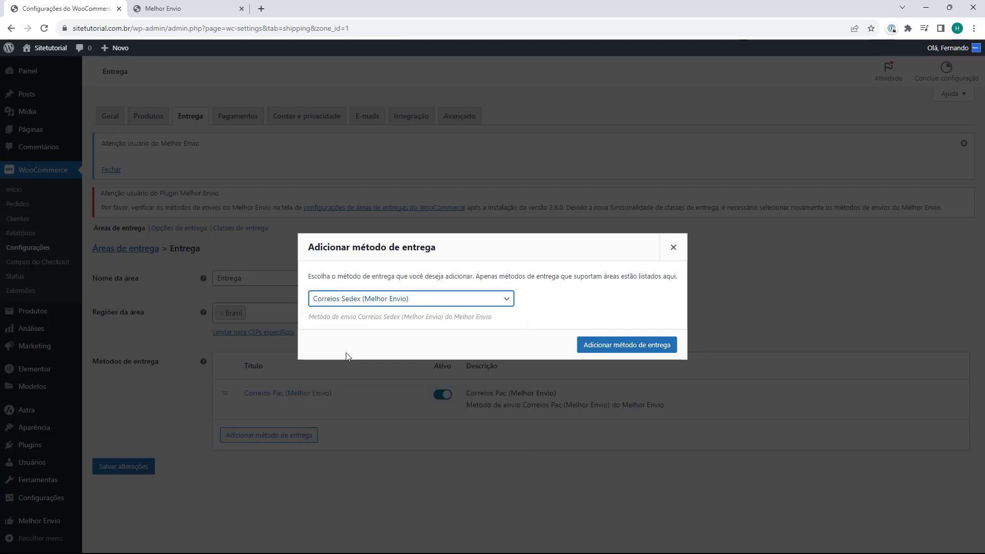
left_click(603, 346)
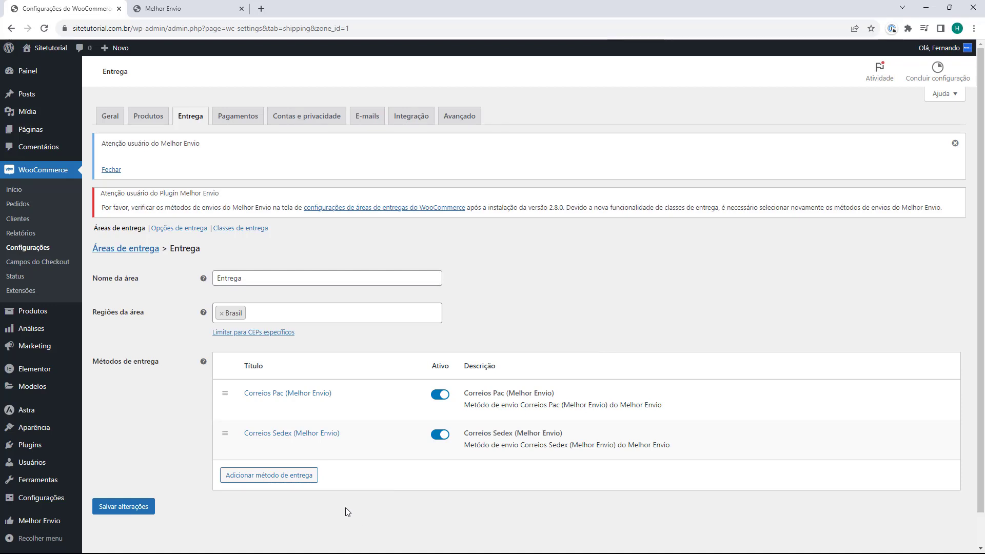
- Add the Jadlog Package (Melhor Envio) delivery method to the Entrega zone alongside the two Correios methods
mouse_move(272, 443)
mouse_move(261, 410)
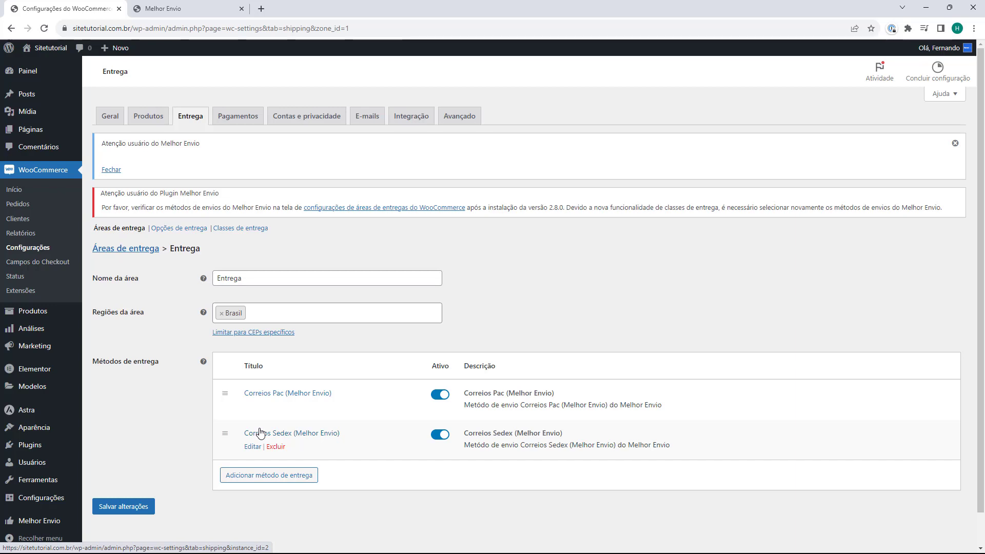
left_click(270, 476)
left_click(343, 303)
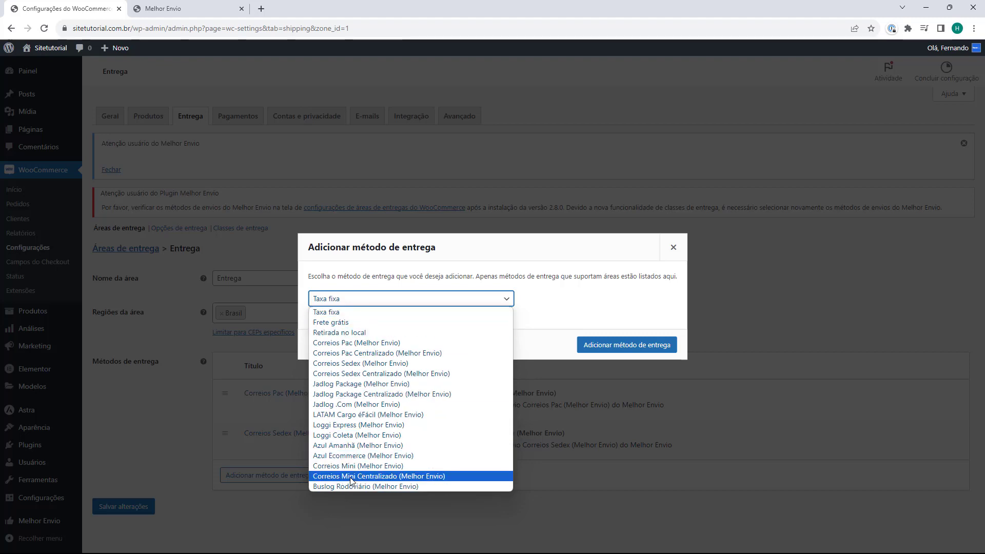
left_click(335, 384)
left_click(665, 345)
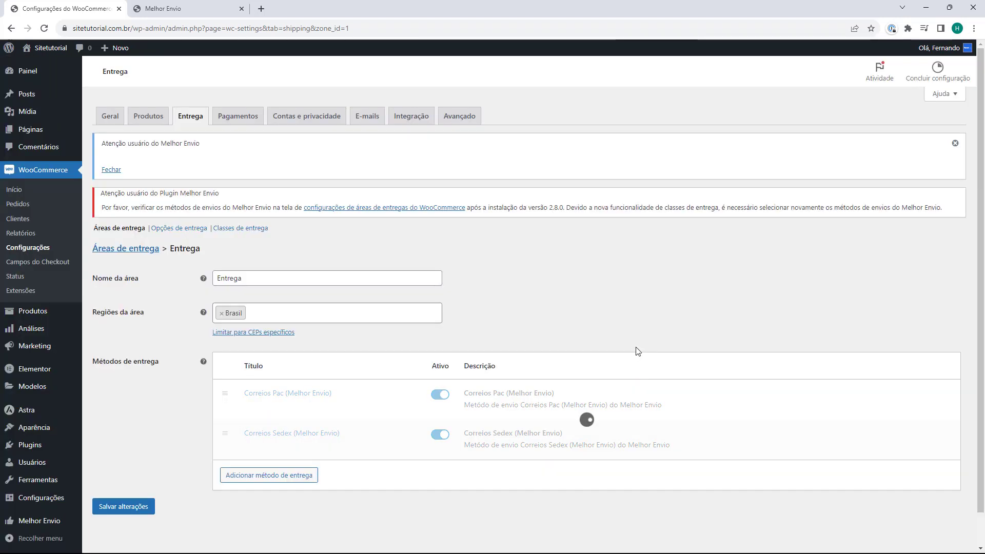
- Check the listed delivery methods and save the changes to the Entrega shipping zone
mouse_move(377, 402)
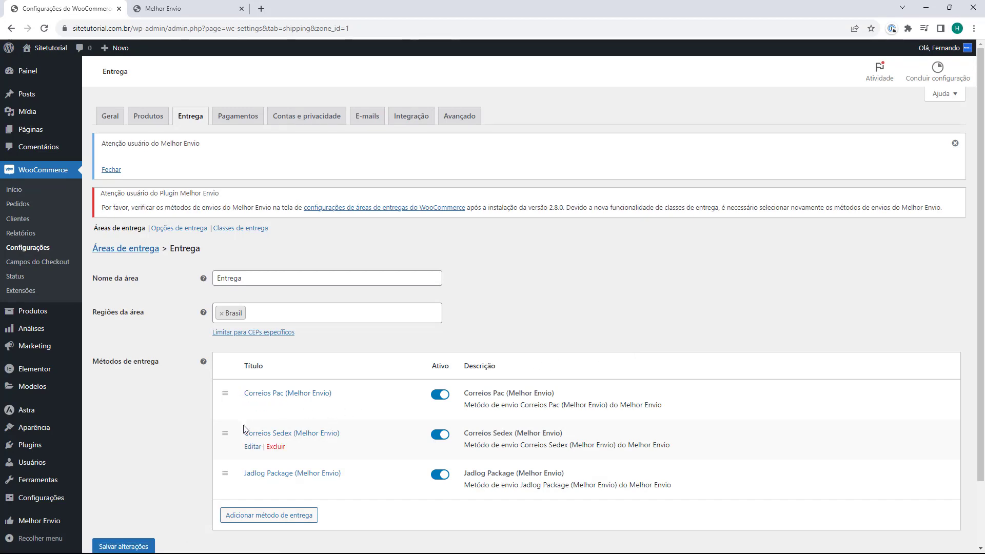
mouse_move(239, 465)
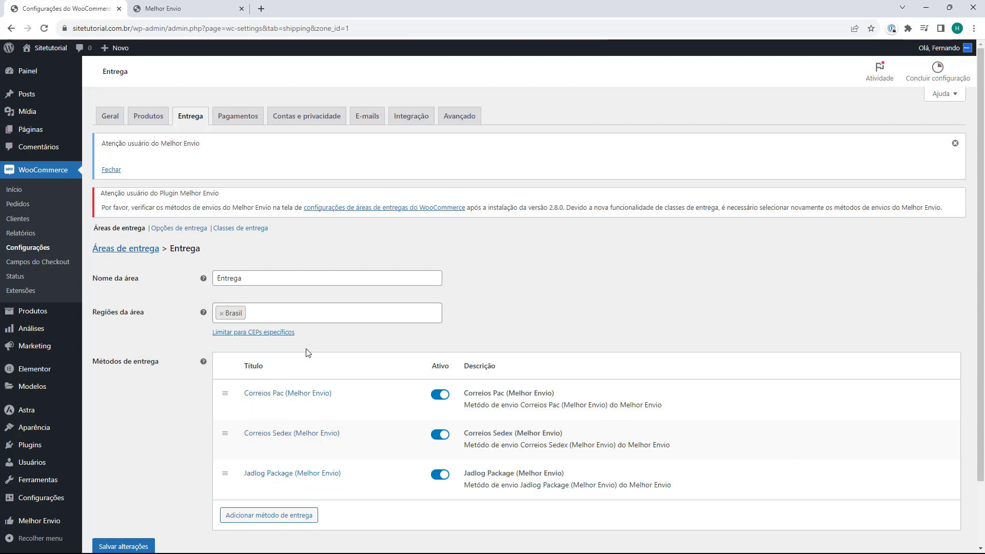
mouse_move(293, 429)
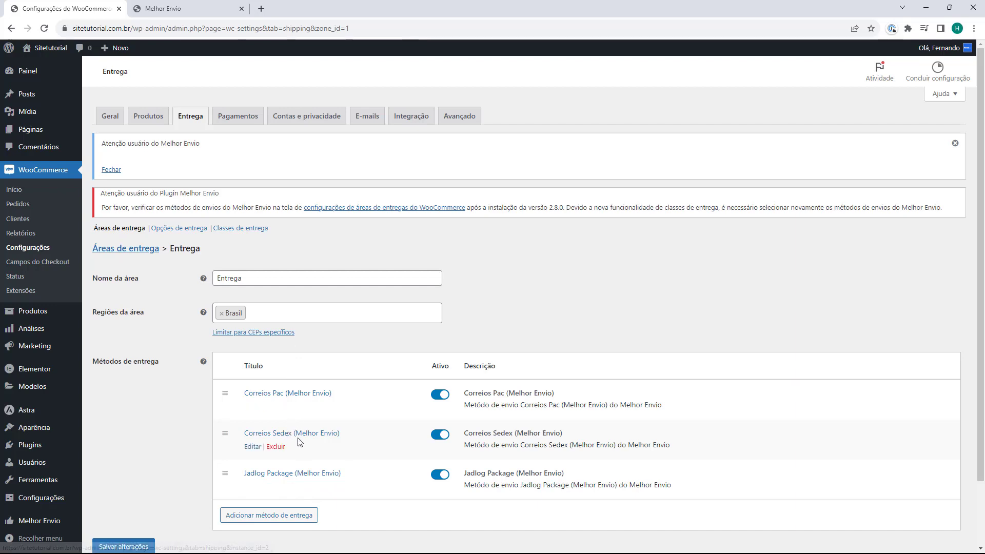
scroll(269, 423, "down", 2)
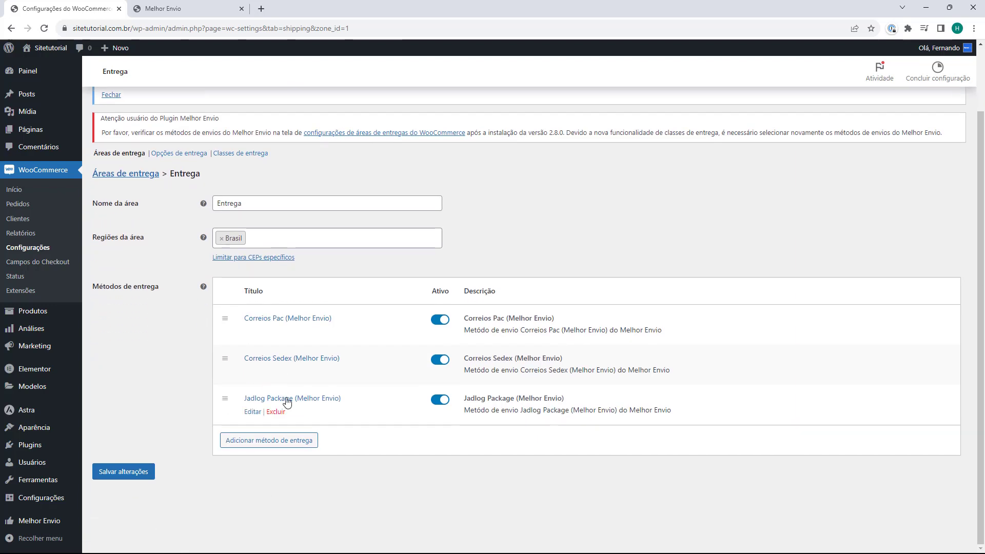
left_click(249, 377)
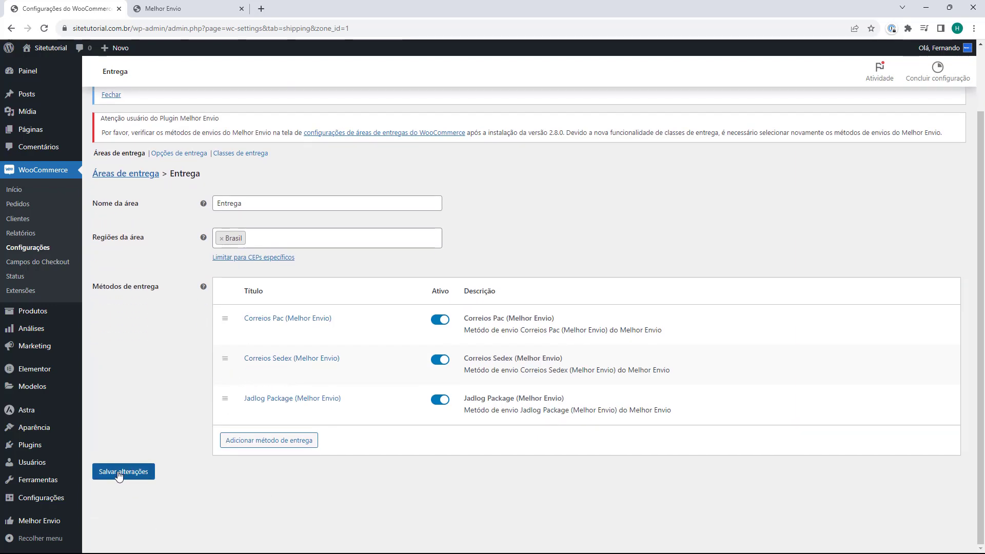
left_click(119, 473)
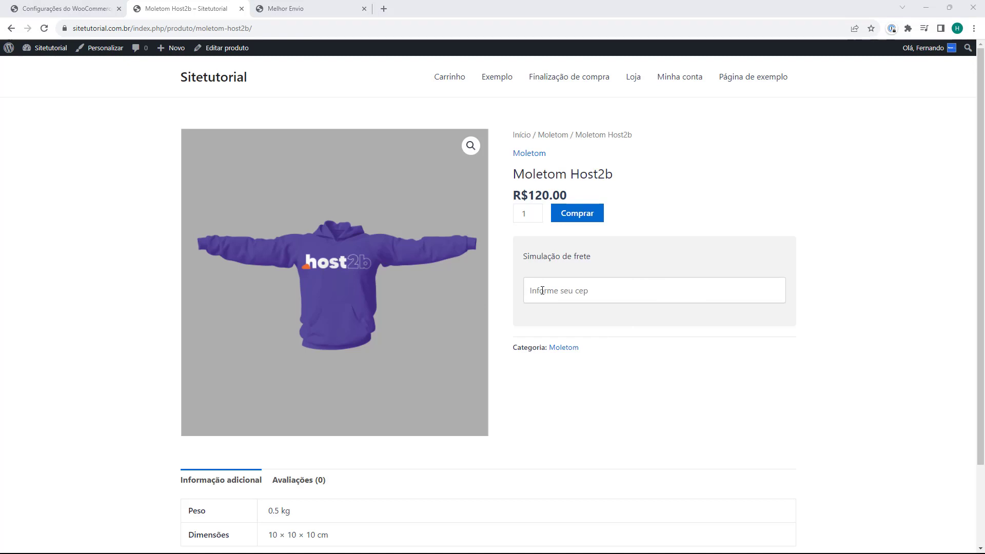
- Check the freight simulation on the Moletom Host2b product page and the cart's delivery options, and return to the WooCommerce delivery settings
left_click(559, 292)
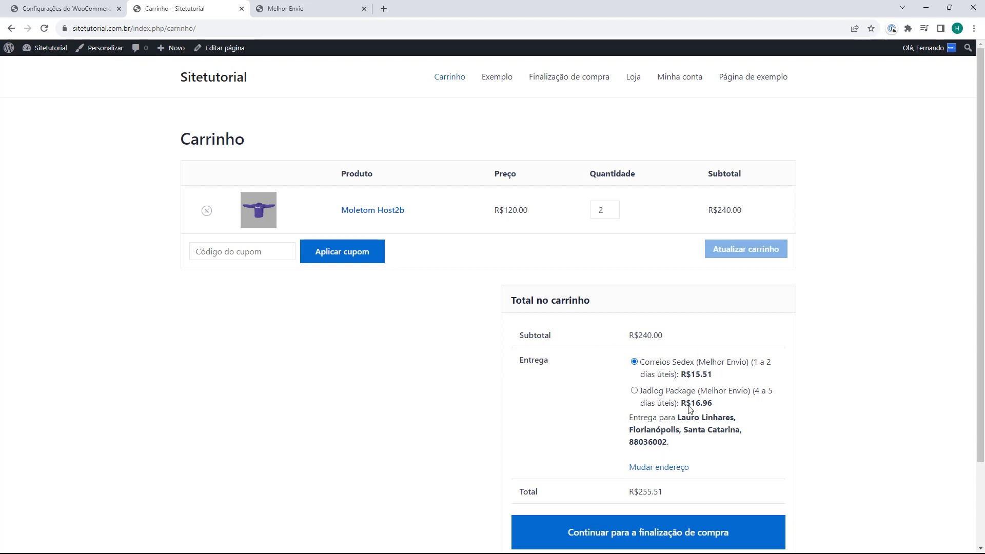
scroll(621, 441, "down", 1)
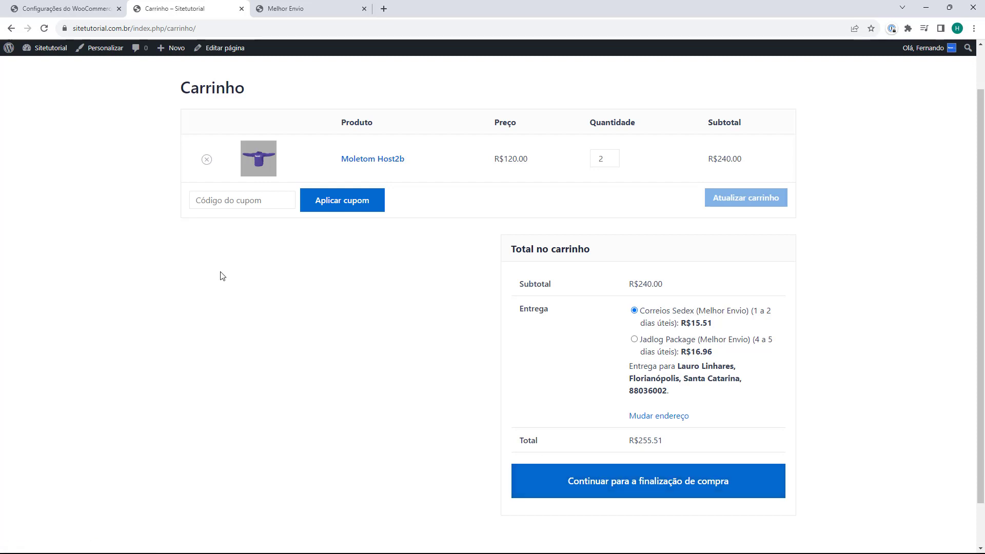
left_click(100, 14)
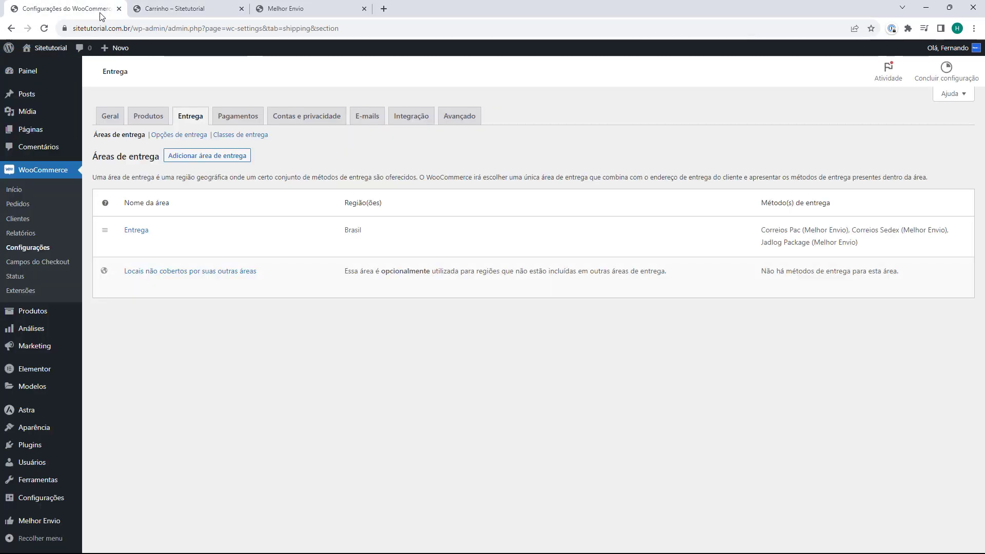